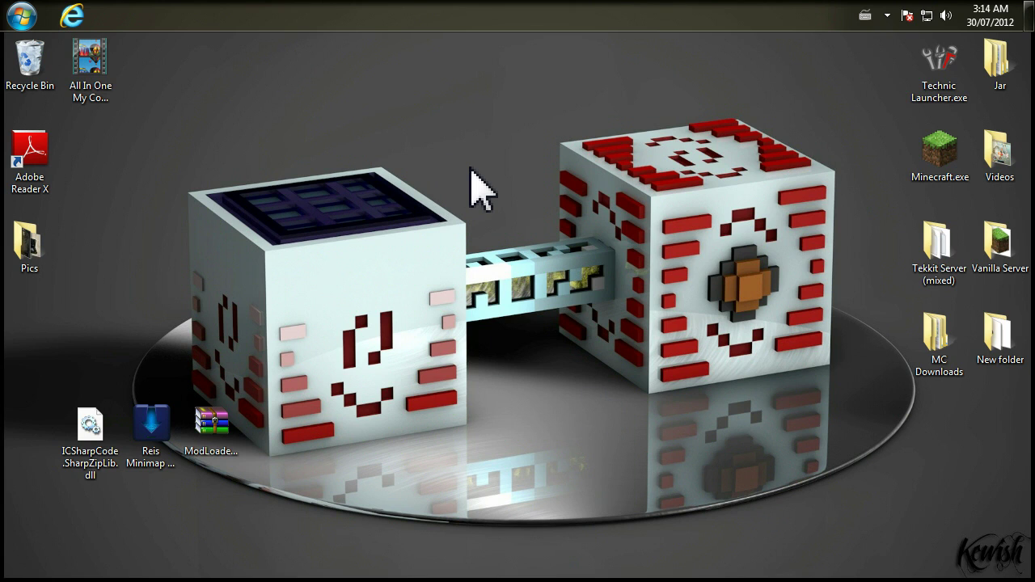
Step: Open the AppData Roaming folder via %appdata% and copy the .minecraft folder
key("super+r")
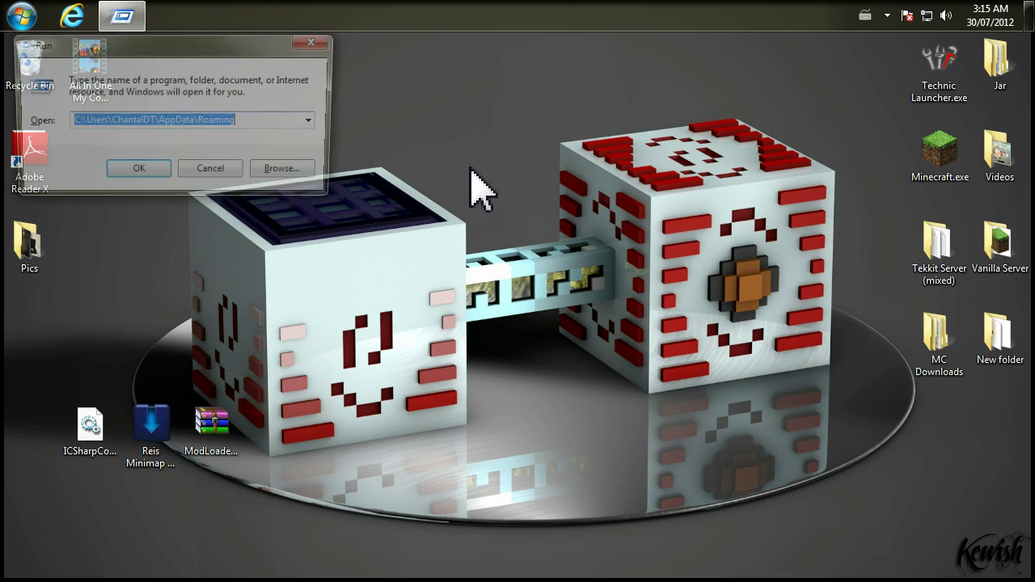
type("%")
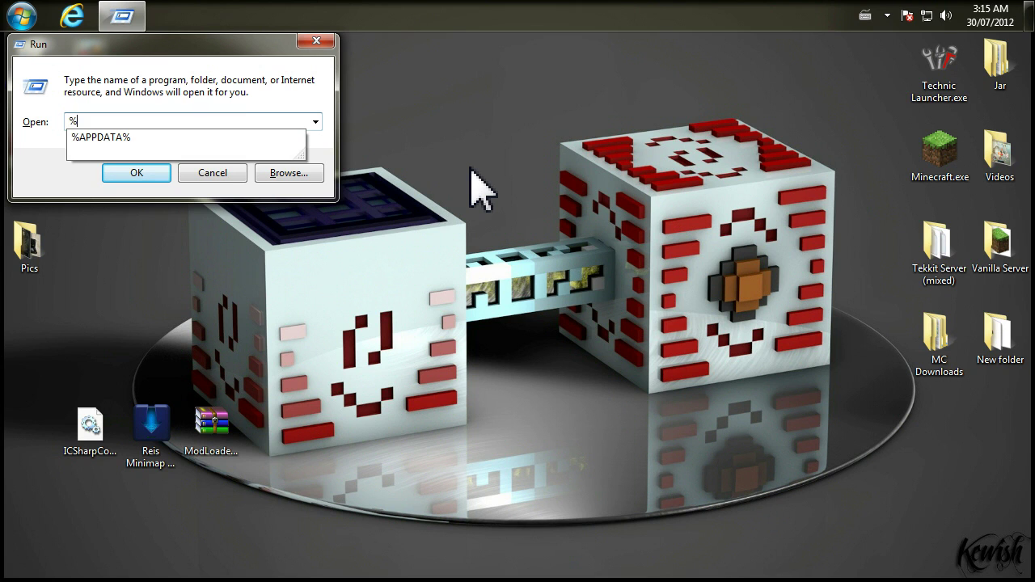
type("appdata%^")
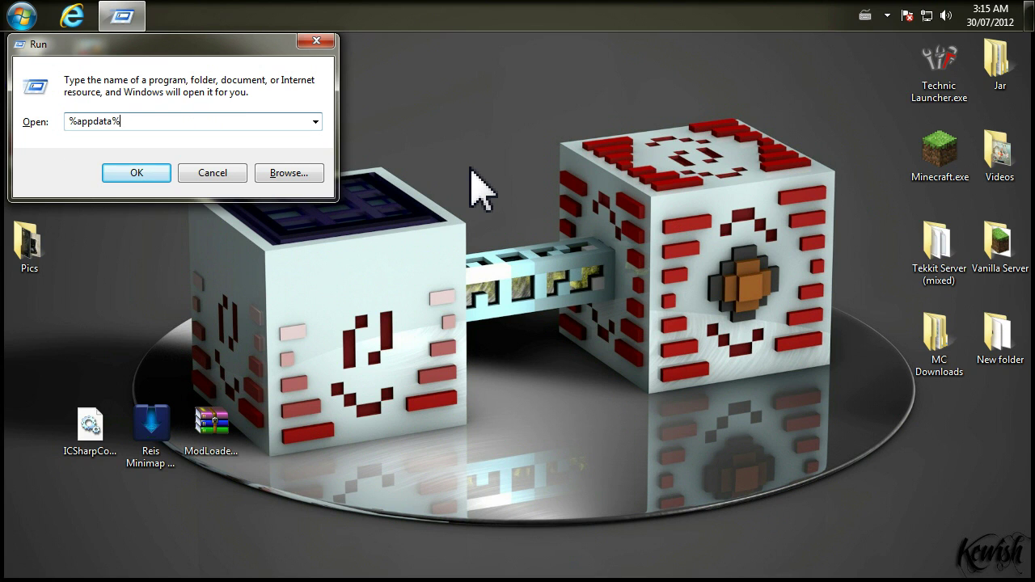
key("Return")
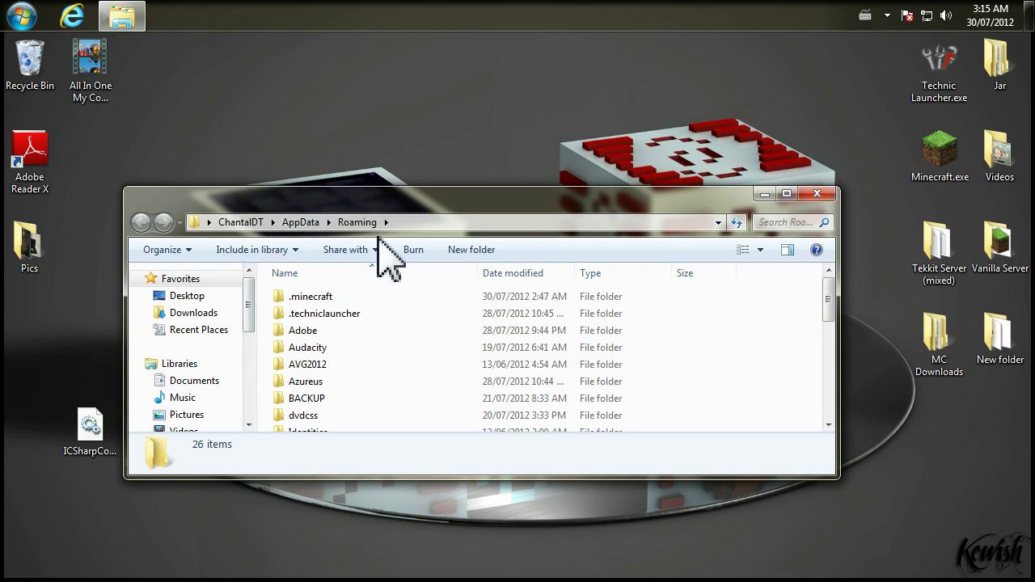
right_click(329, 298)
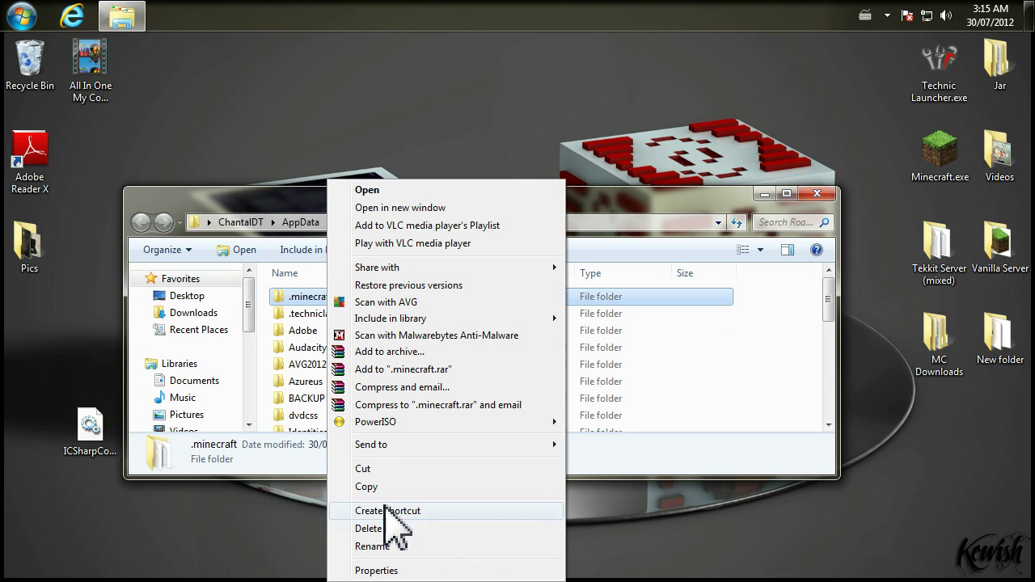
left_click(366, 485)
left_click(429, 398)
scroll(485, 356, "down", 6)
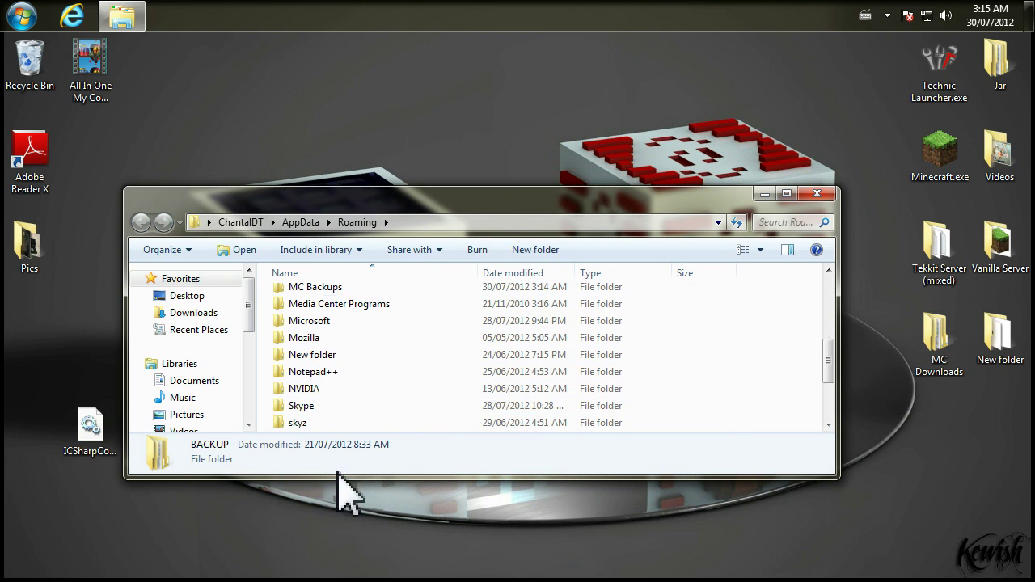
scroll(300, 342, "up", 1)
Step: Create a 'July 30th (vanilla MC)' folder in MC Backups and paste .minecraft into it
double_click(317, 326)
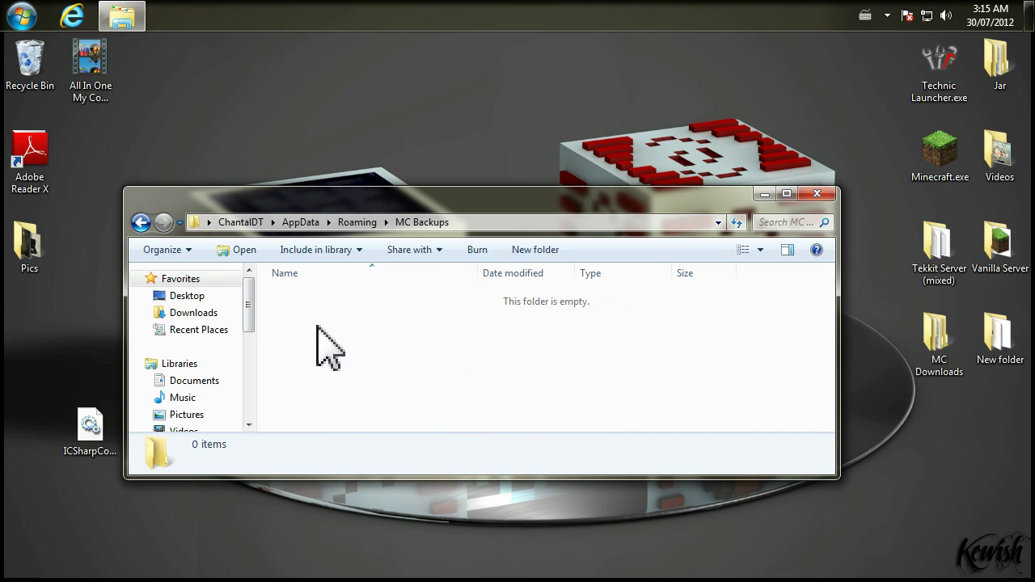
right_click(350, 333)
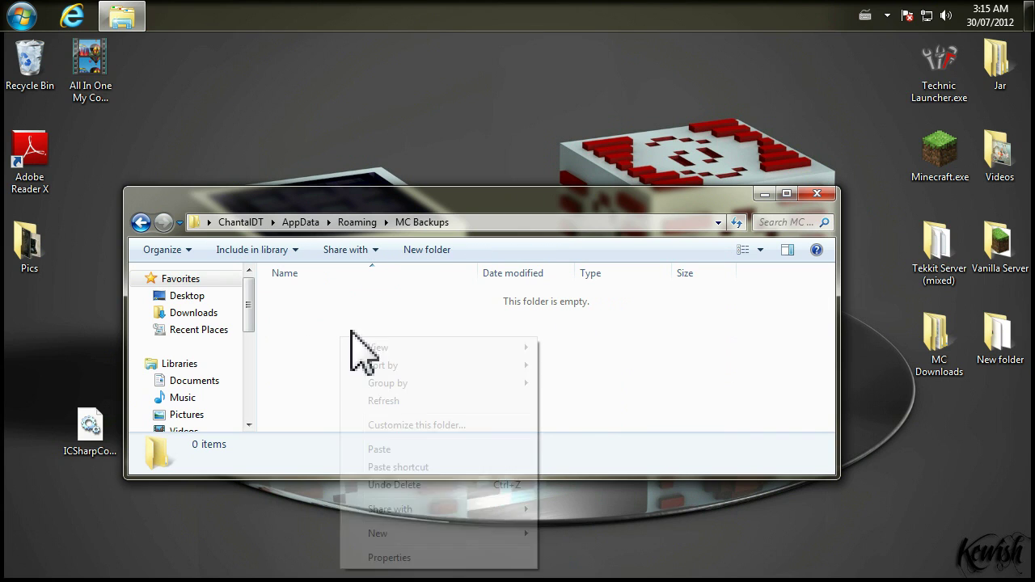
mouse_move(404, 534)
left_click(570, 364)
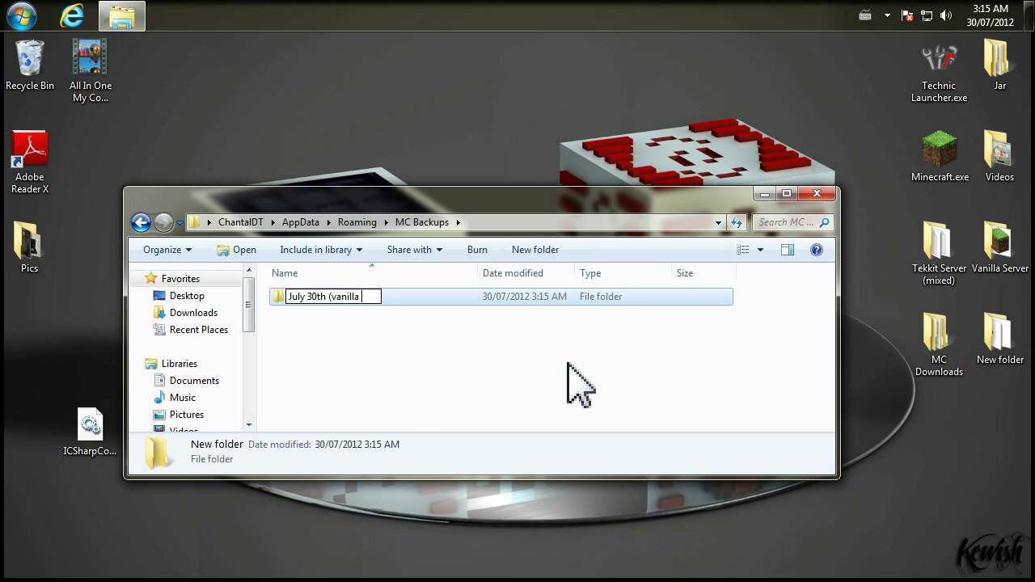
key("Return")
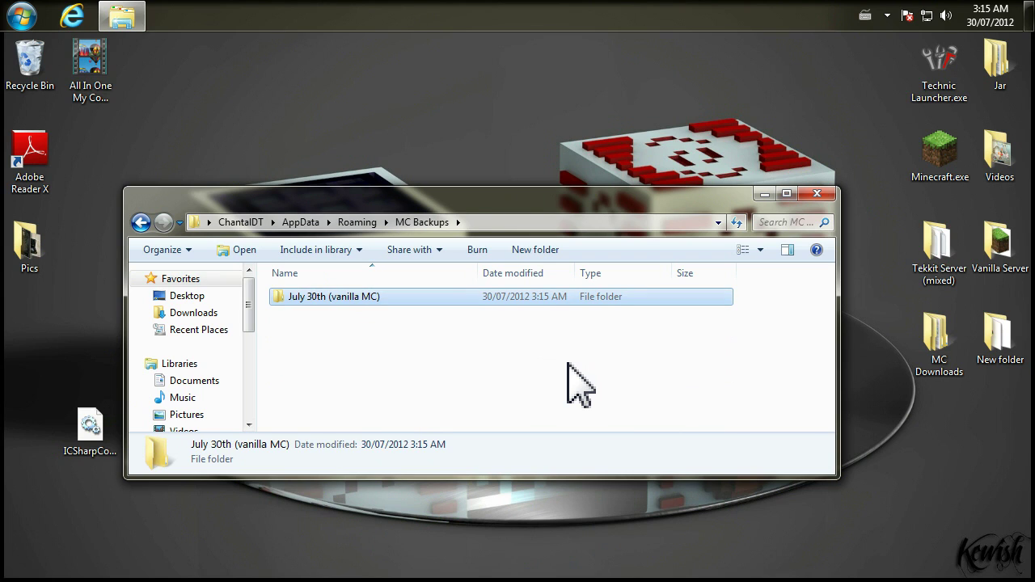
key("Return")
key("ctrl+v")
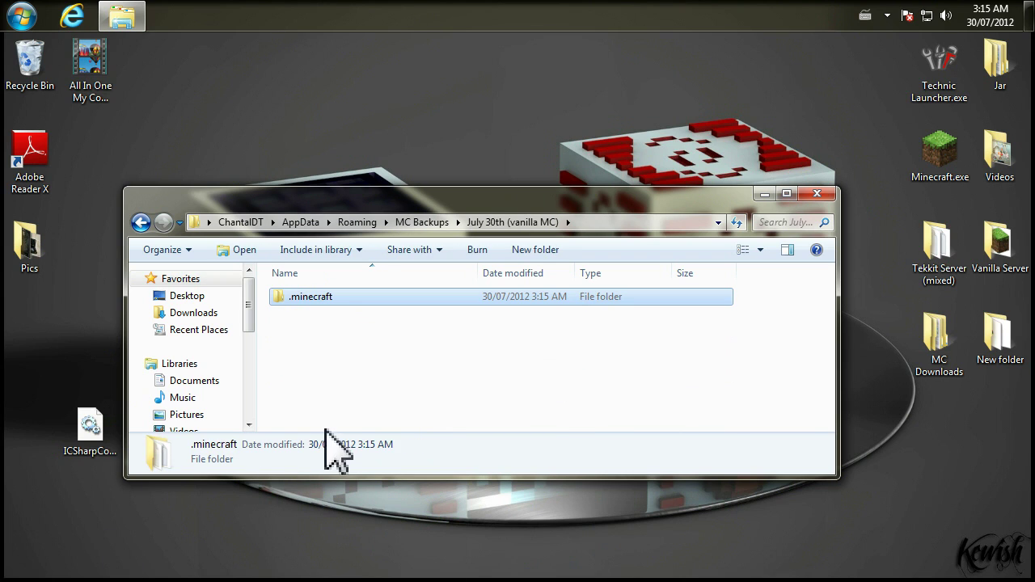
Step: Add a New Text Document to the backup folder and return to Roaming
right_click(317, 366)
mouse_move(383, 336)
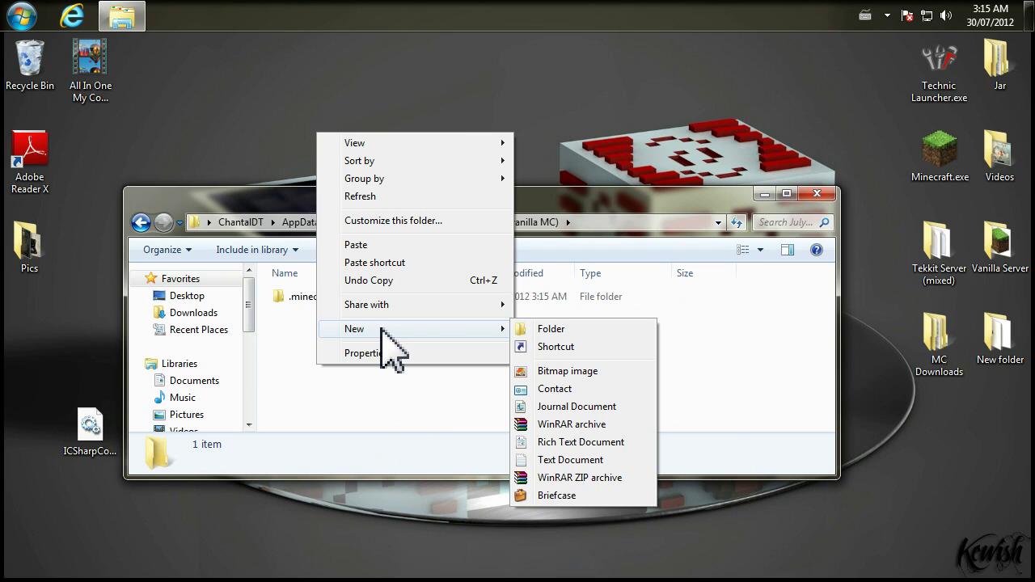
left_click(556, 460)
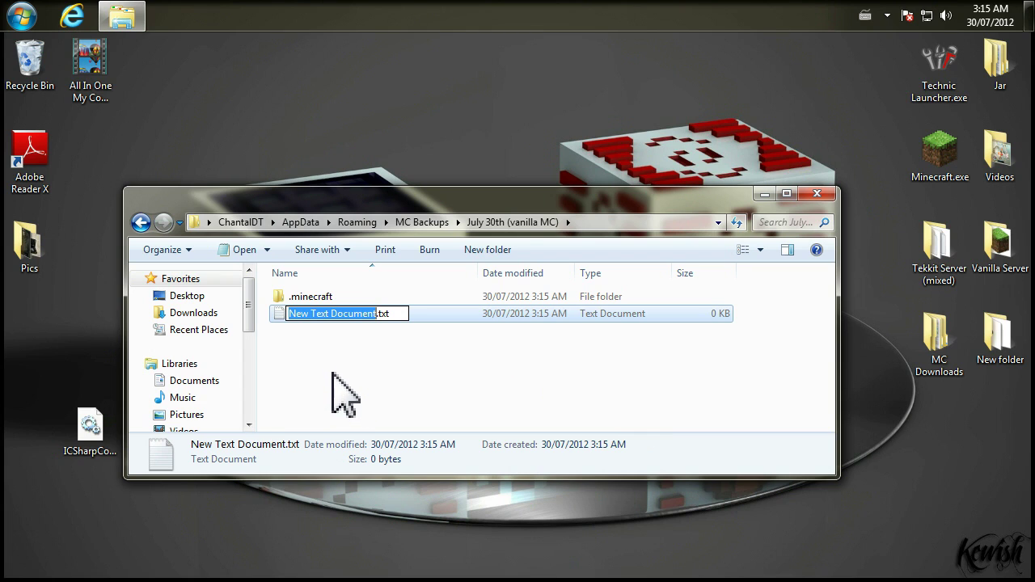
key("Return")
left_click(305, 374)
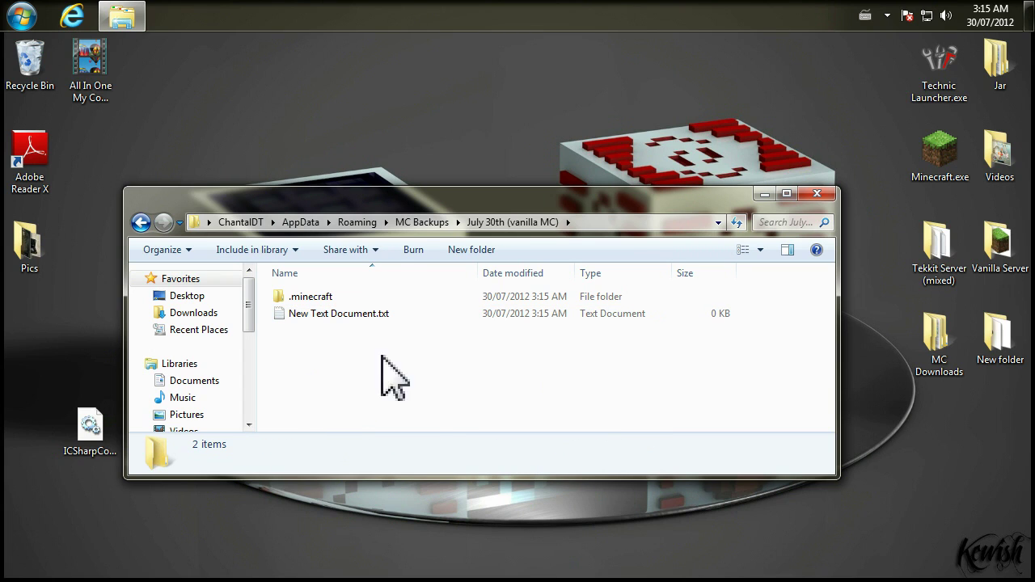
left_click(141, 222)
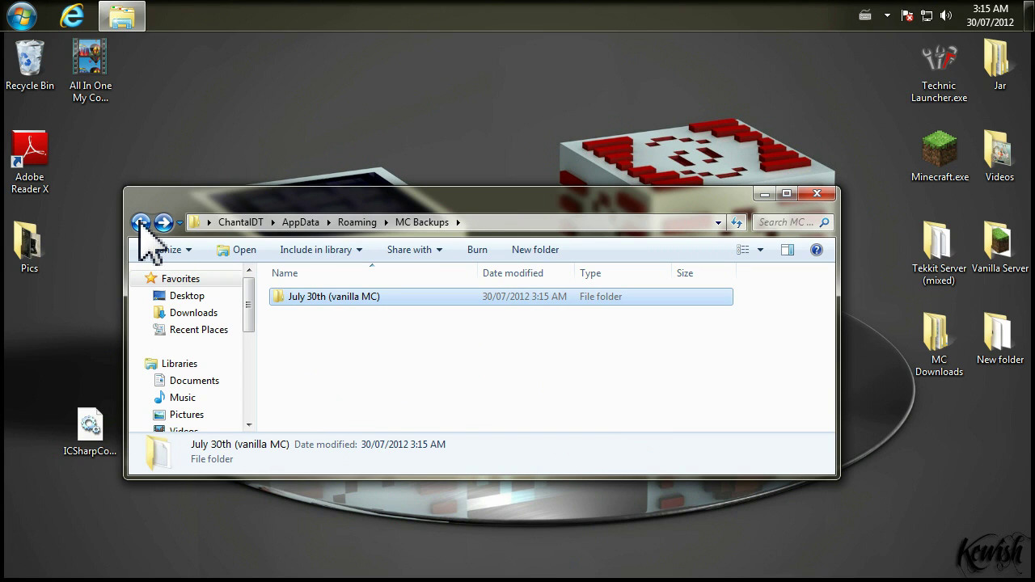
left_click(141, 222)
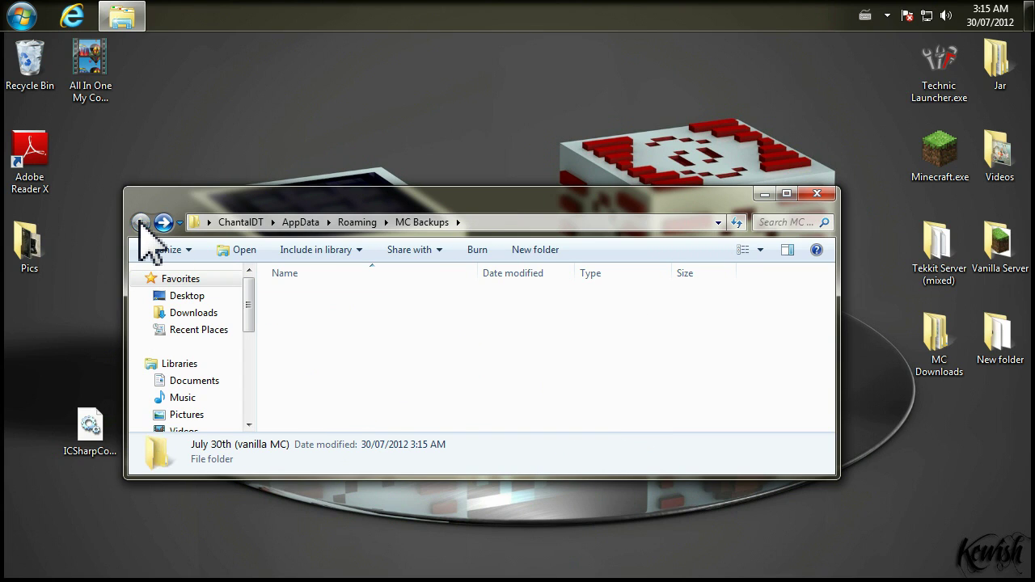
Step: Close Explorer and load minecraftdl.com in Internet Explorer
left_click(828, 194)
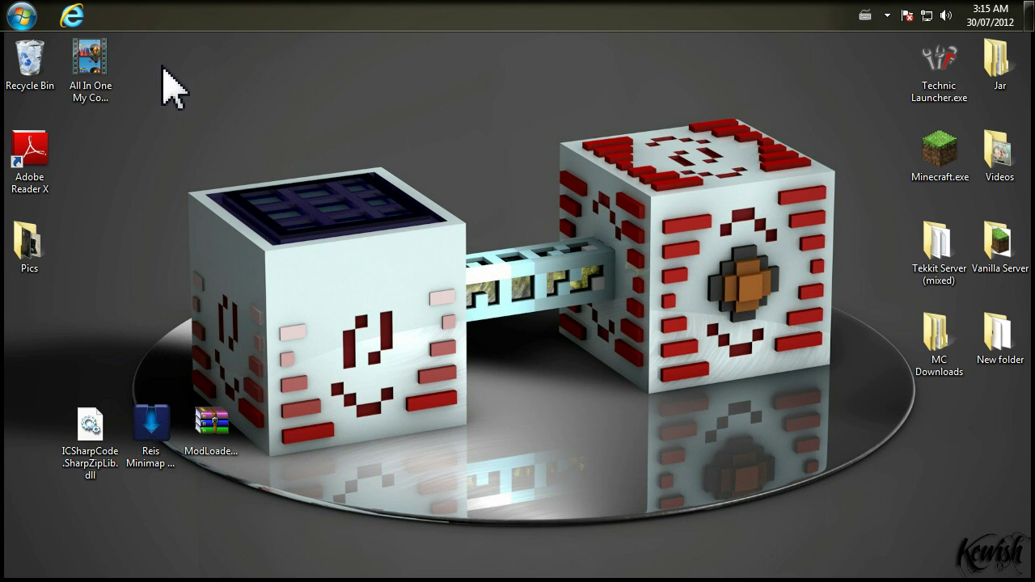
left_click(89, 14)
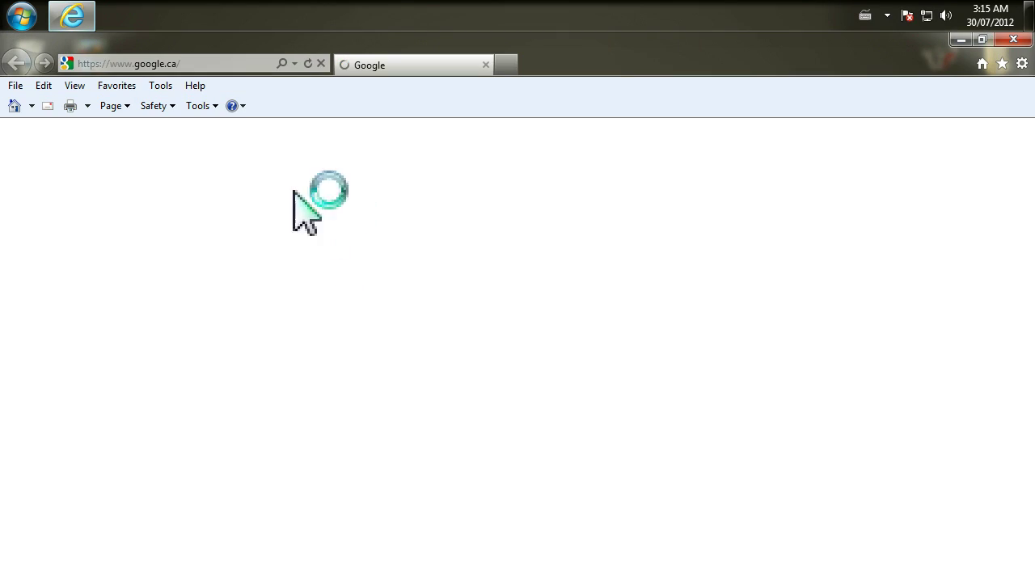
left_click(191, 63)
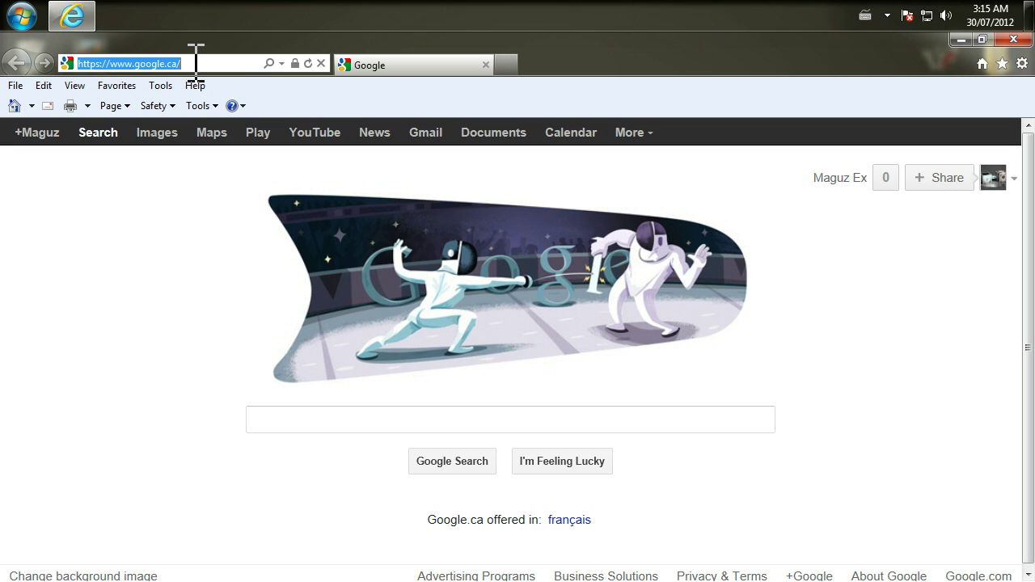
type("minecra")
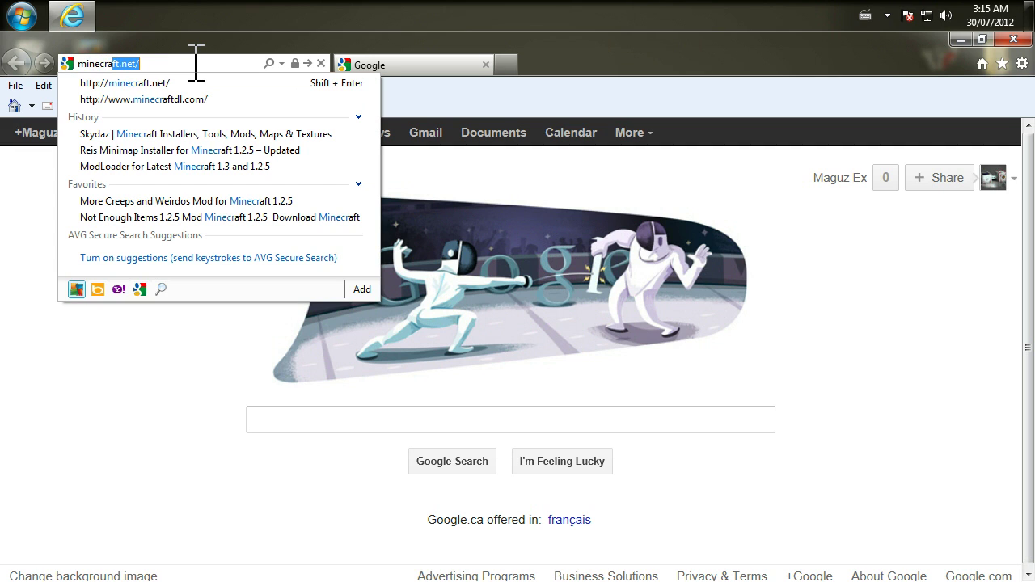
type("ftdl")
key("Return")
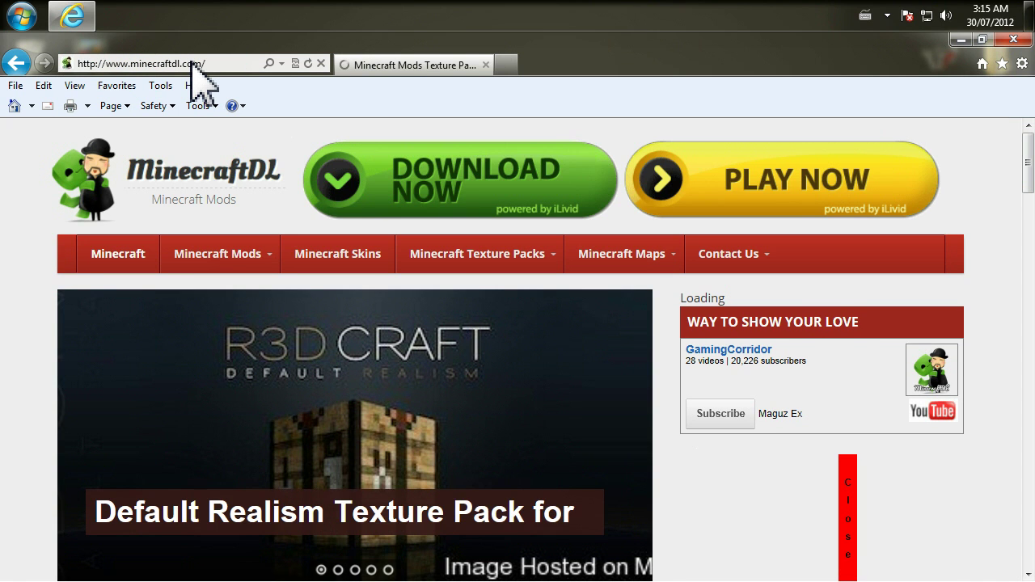
Step: Search the site for 'modloader' and open the ModLoader for Minecraft 1.3 and 1.2.5 result
mouse_move(602, 267)
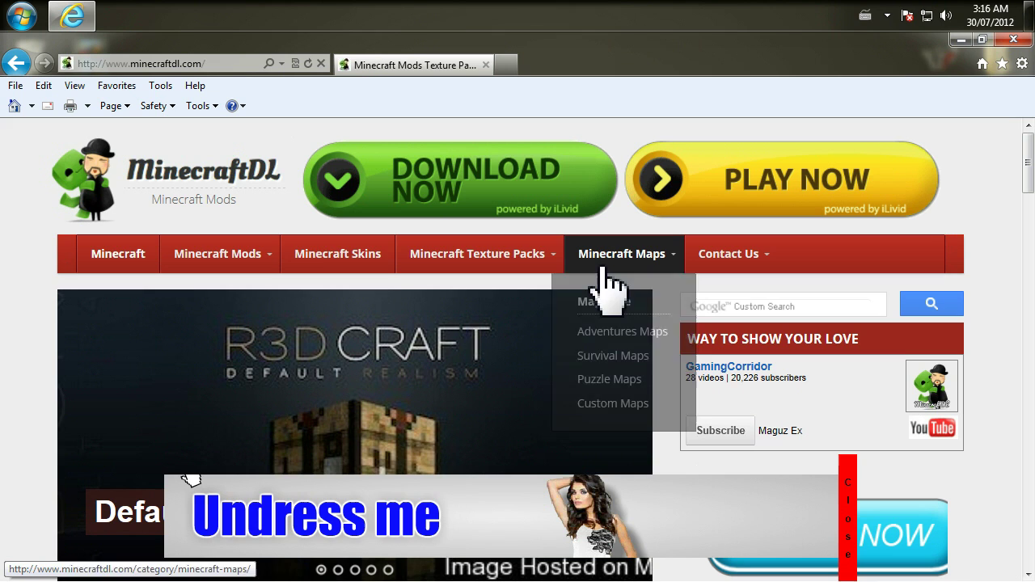
scroll(561, 270, "down", 2)
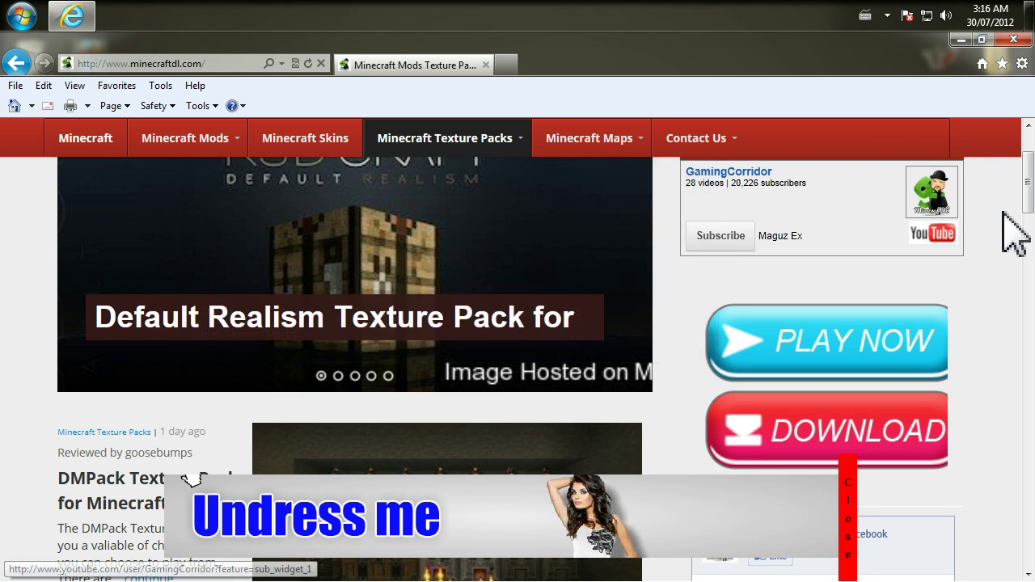
scroll(1004, 216, "up", 2)
left_click(730, 300)
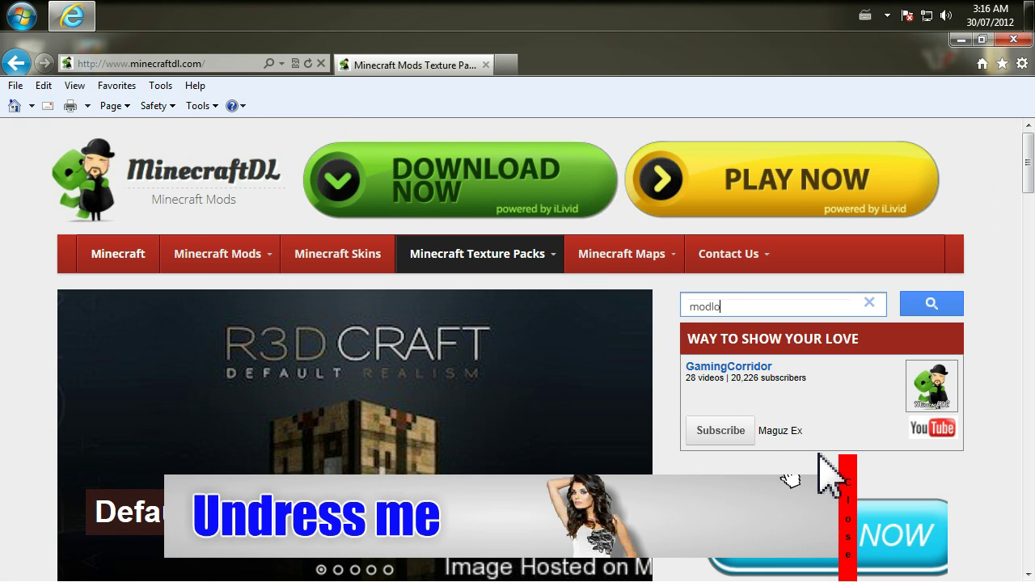
type("modloader")
key("Return")
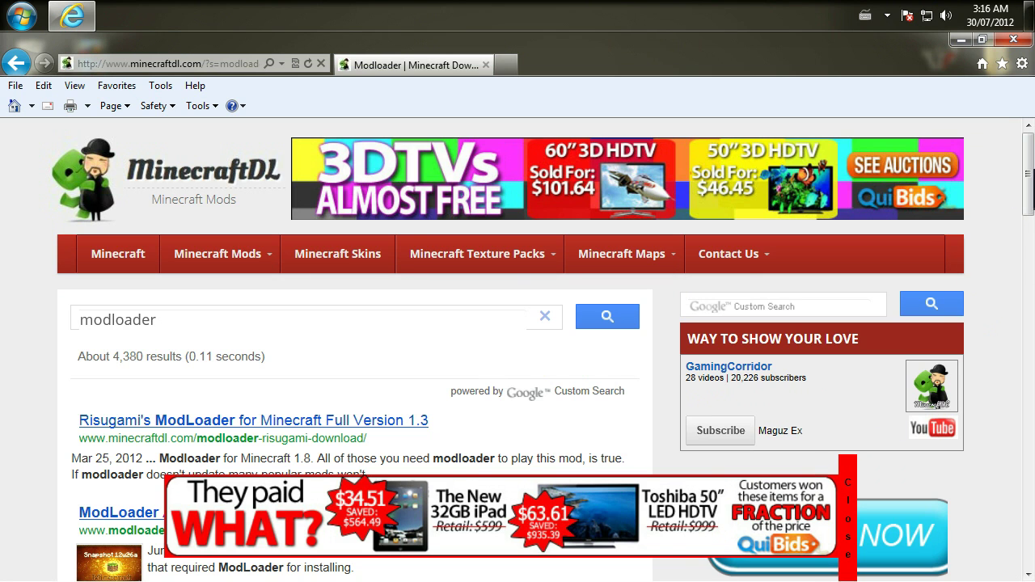
scroll(362, 303, "down", 10)
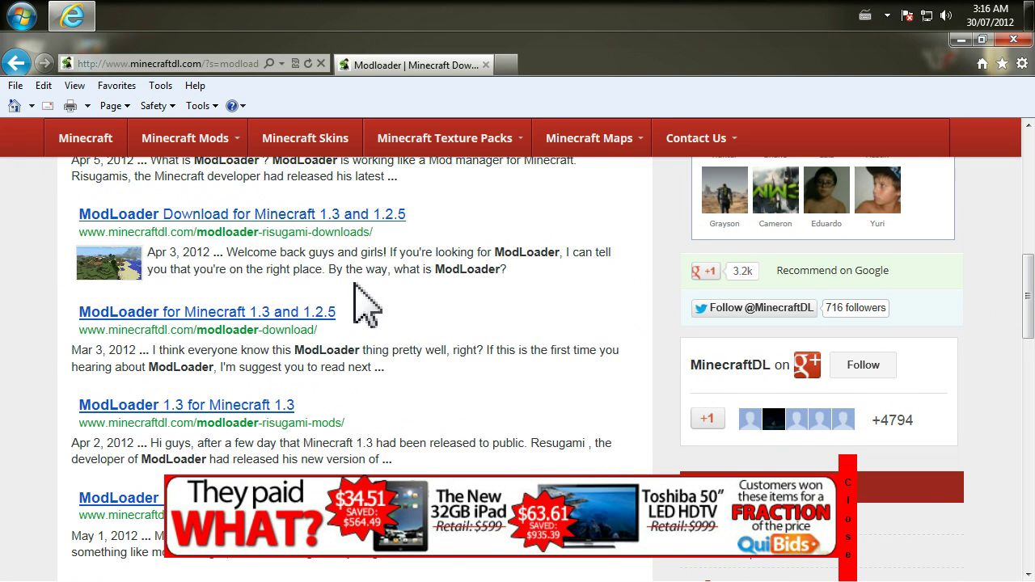
left_click(287, 314)
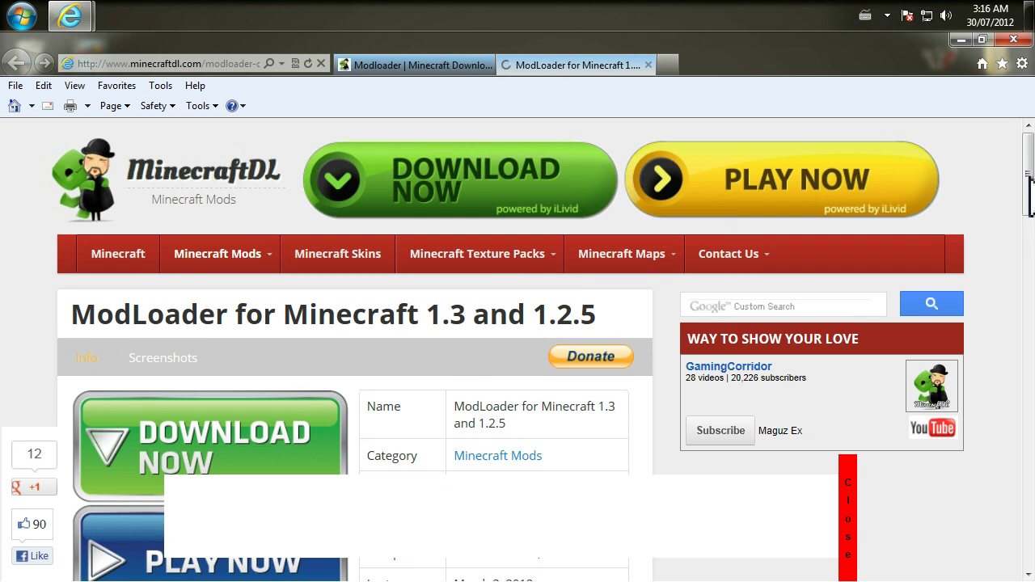
Step: Review the six install steps, then follow 'Download ModLoader for Minecraft 1.3 and 1.2.5 Now' to adf.ly
scroll(1030, 212, "down", 5)
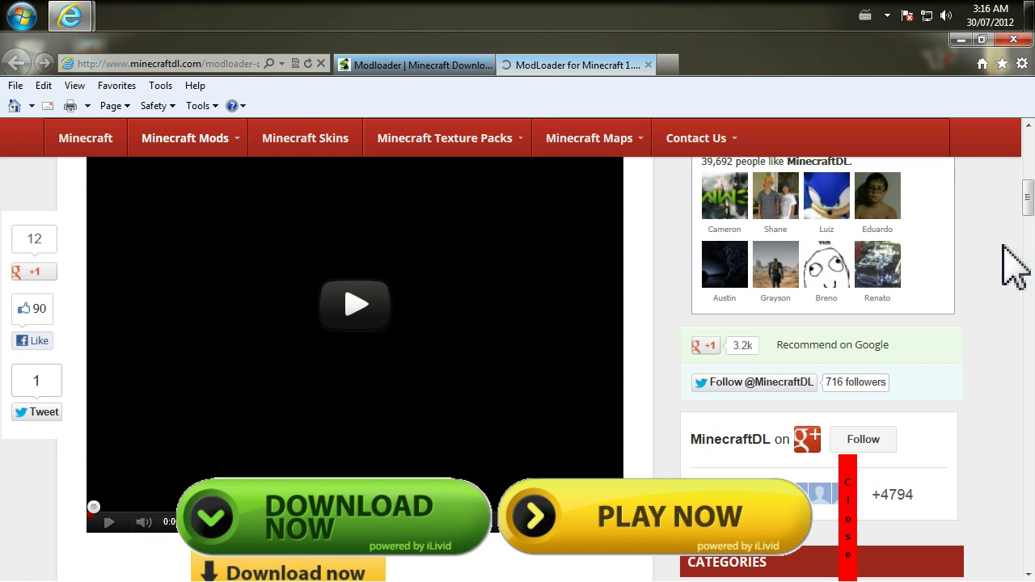
left_click_drag(1028, 209, 1030, 238)
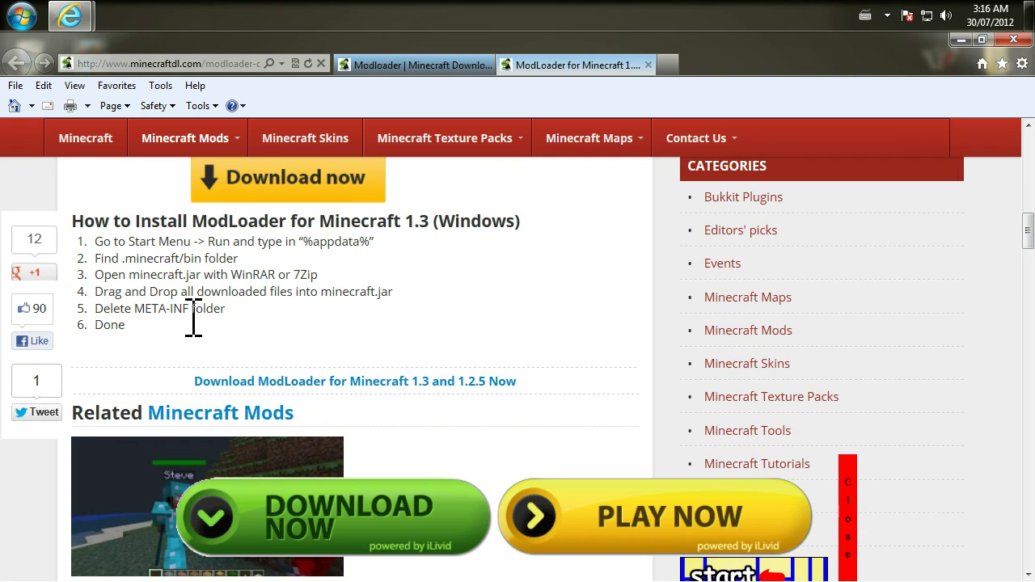
left_click_drag(150, 335, 78, 236)
left_click(208, 347)
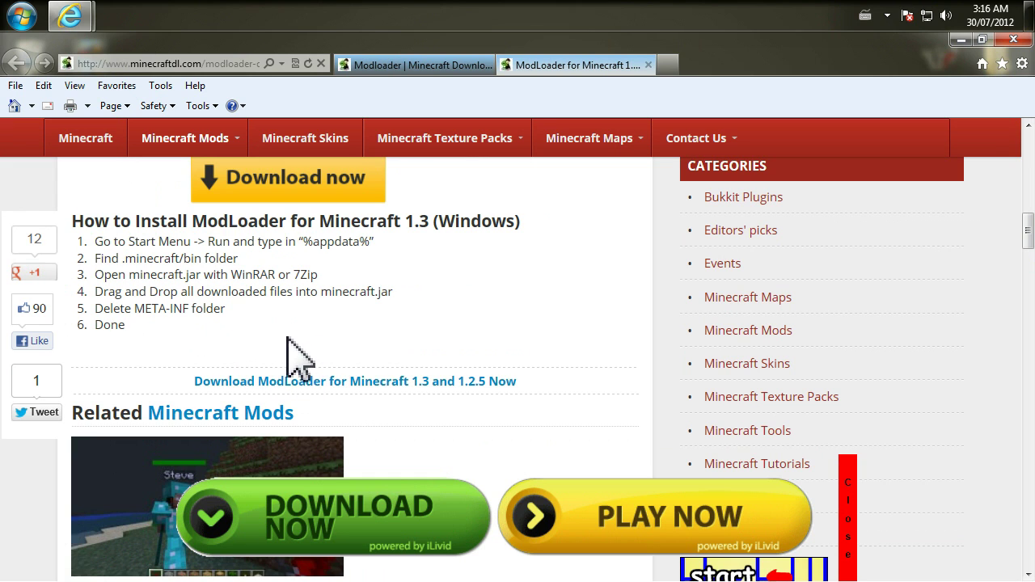
left_click(340, 383)
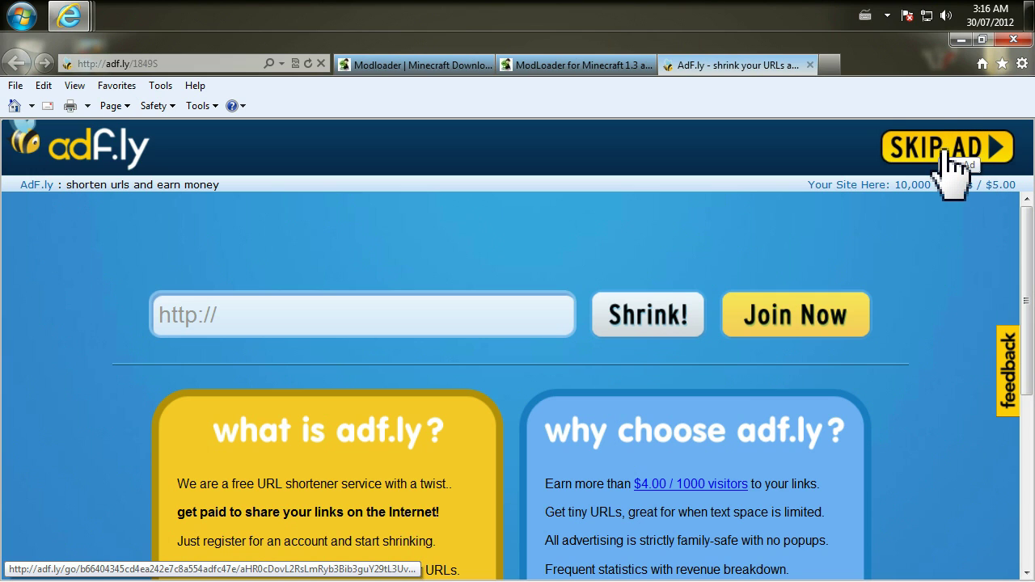
Step: Skip the adf.ly ad, save and open ModLoader.zip, then close the WinRAR window
left_click(948, 161)
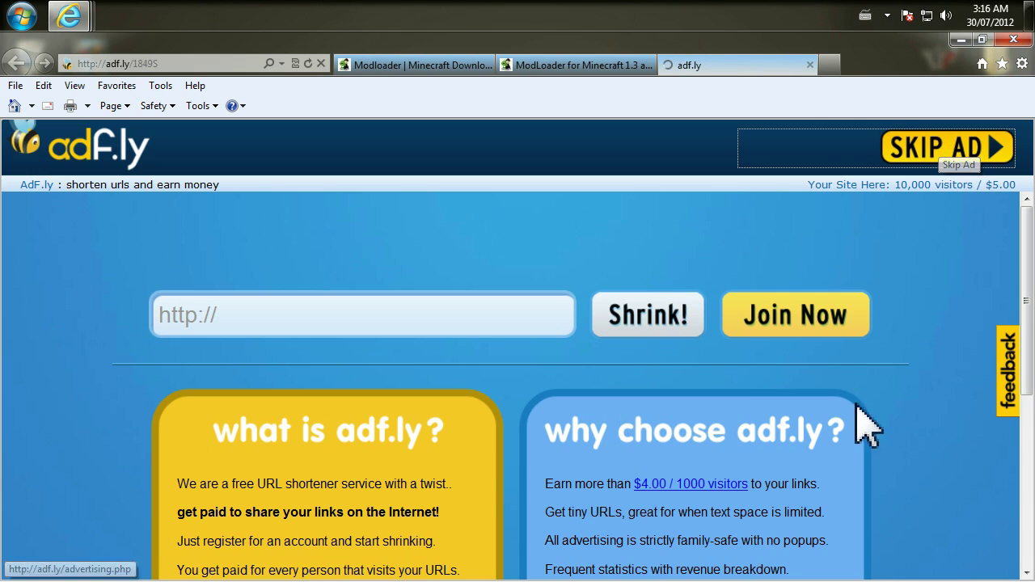
left_click(806, 563)
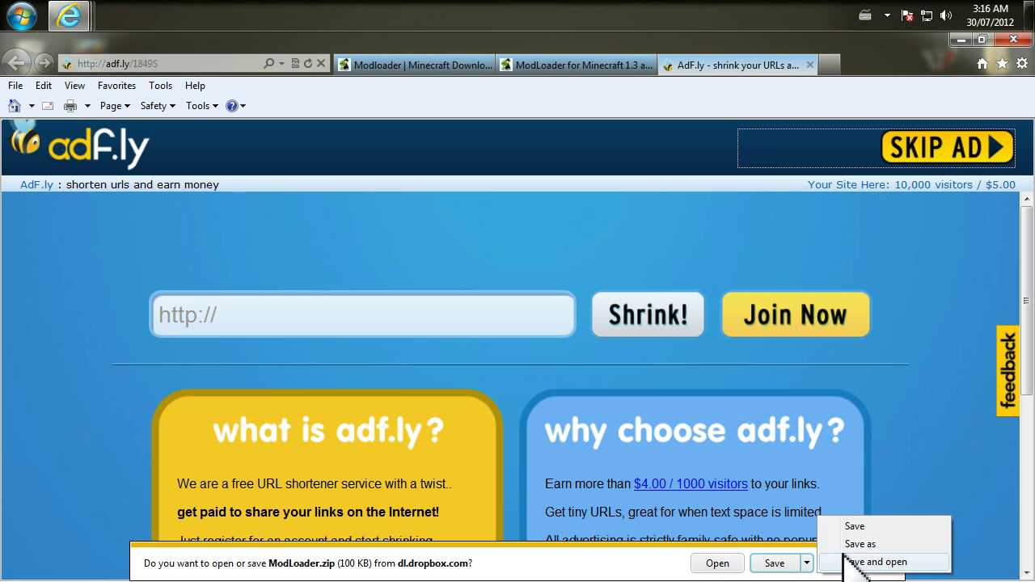
left_click(863, 558)
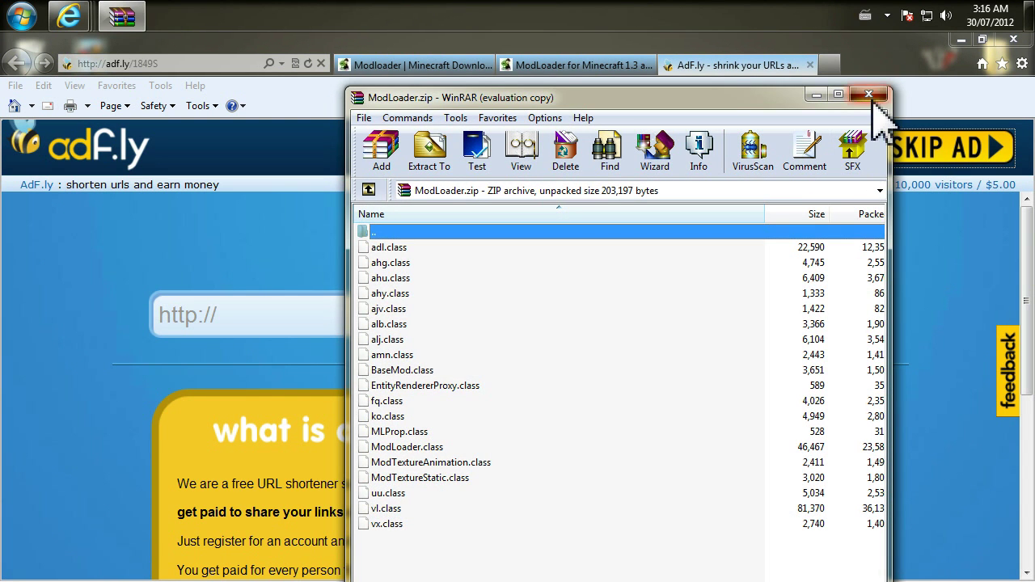
left_click(869, 95)
Step: Redownload ModLoader.zip with Save as to the Desktop, replacing the existing file
left_click(922, 158)
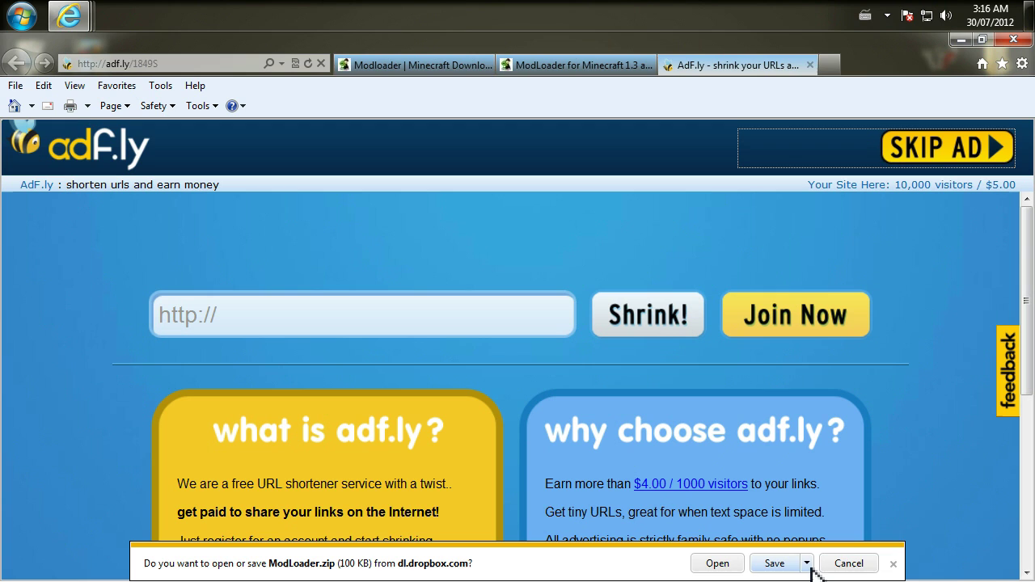
left_click(806, 564)
left_click(853, 544)
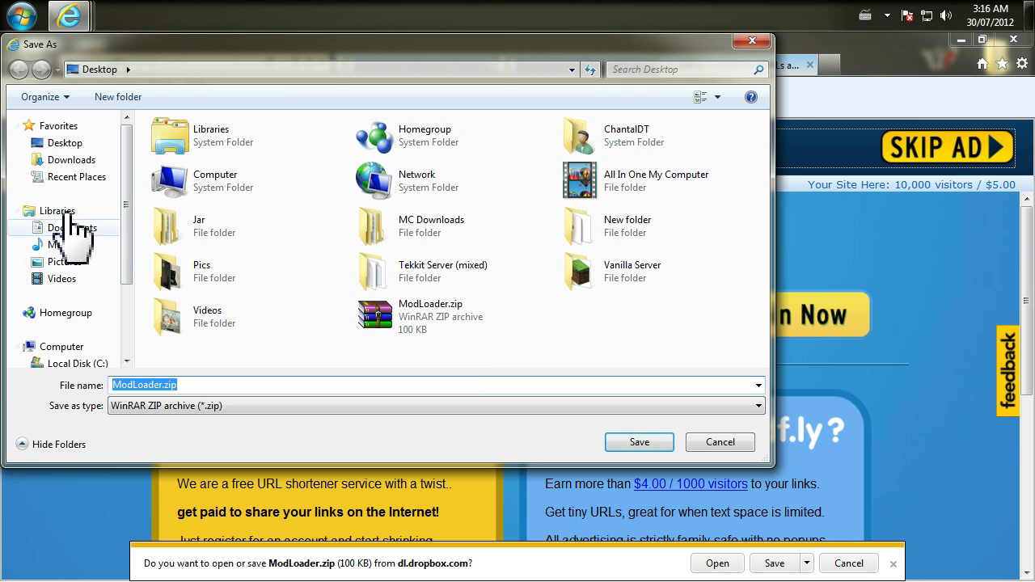
left_click(65, 143)
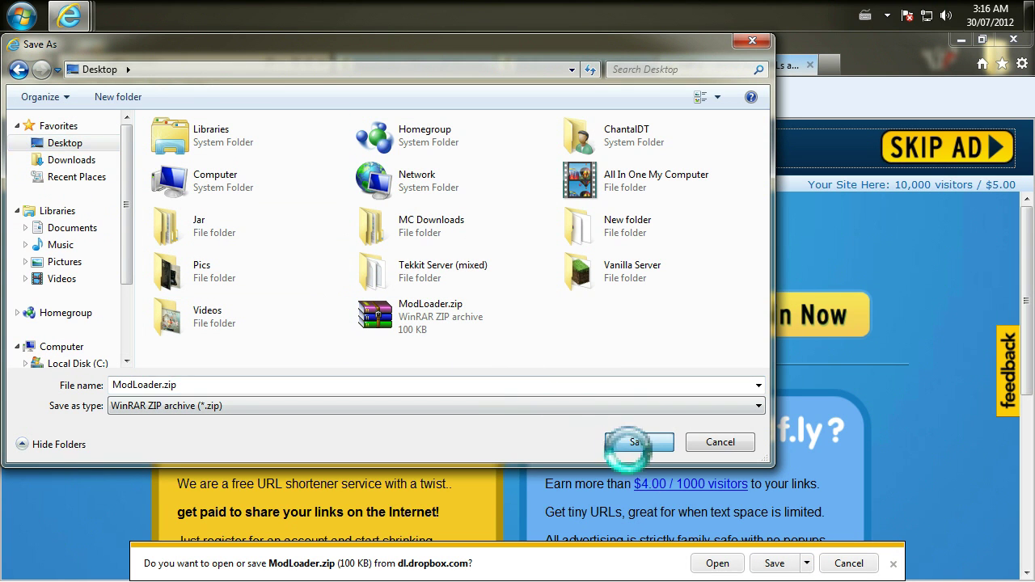
left_click(623, 441)
left_click(562, 318)
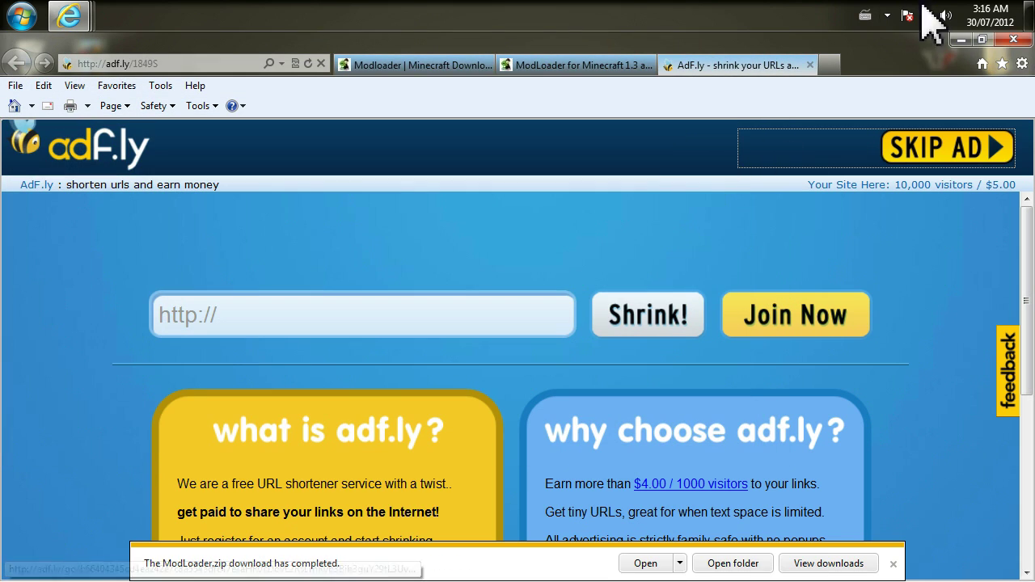
Step: Minimize the browser and open .minecraft\bin in AppData Roaming via a %ap search
left_click(960, 40)
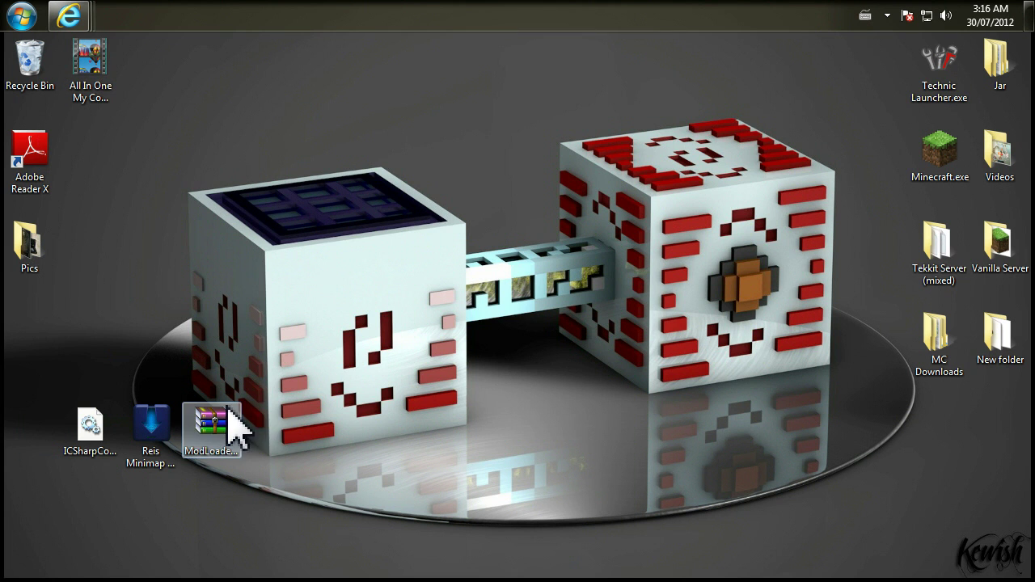
left_click(24, 10)
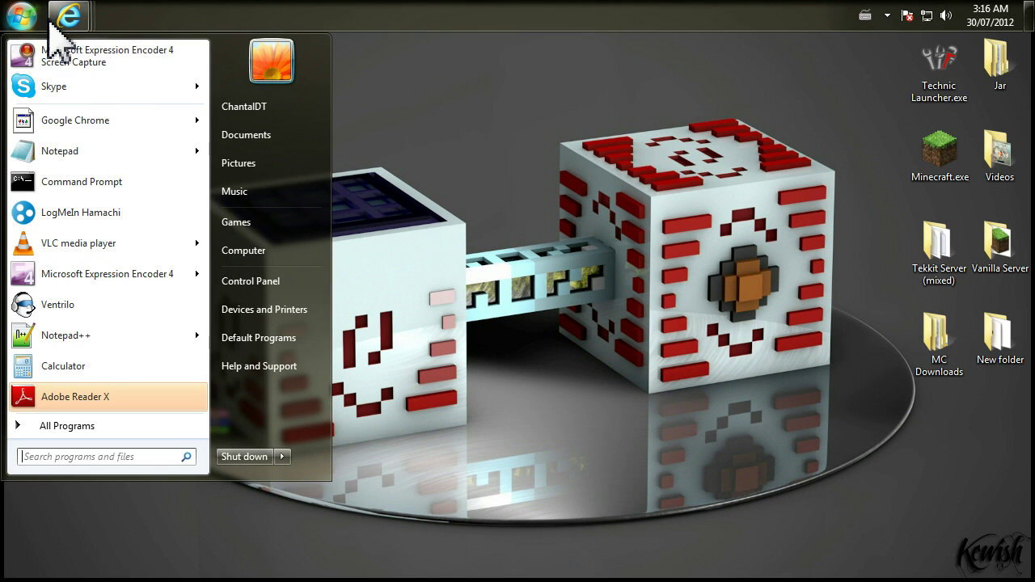
type("%appdata")
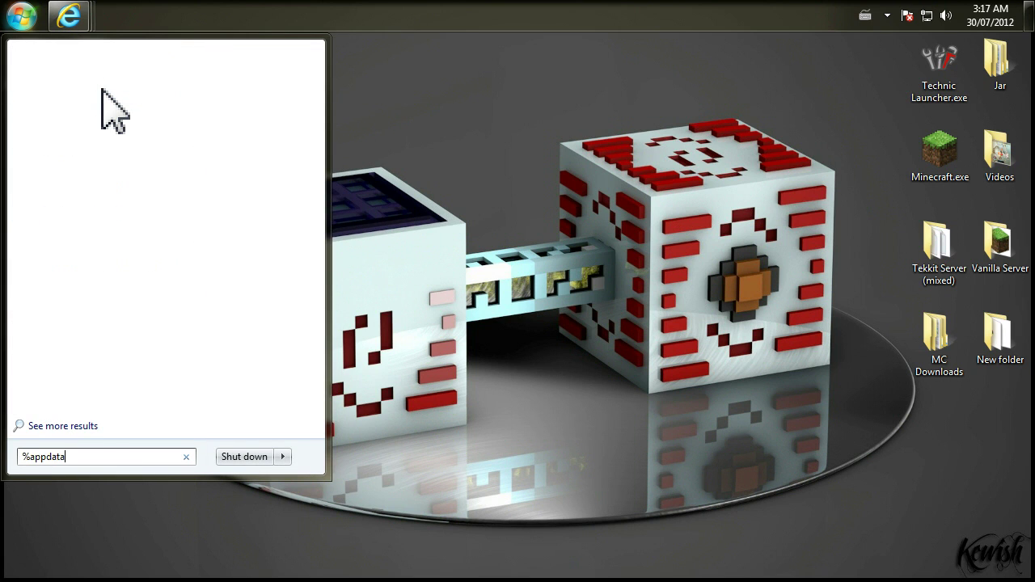
key("Return")
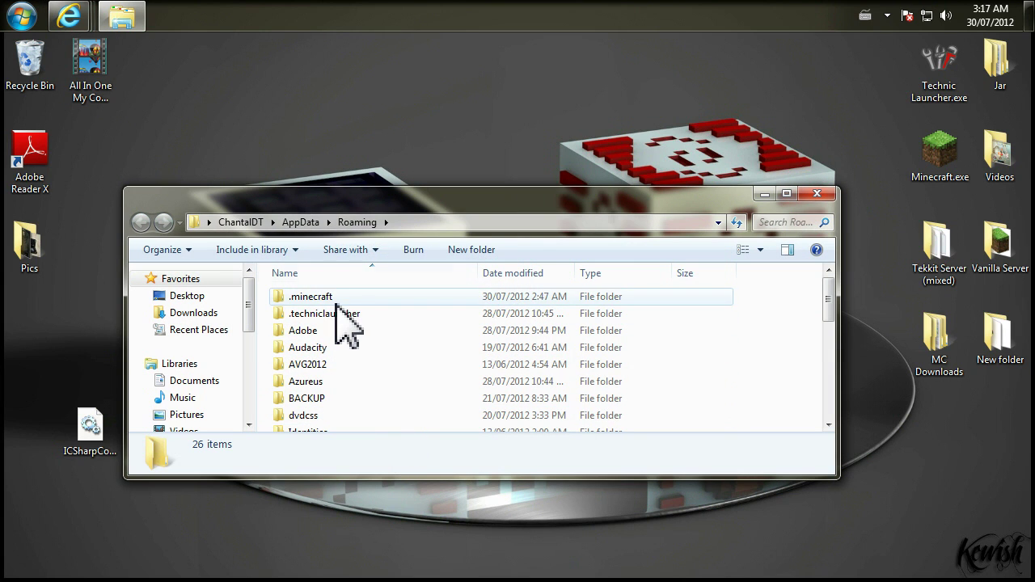
double_click(342, 297)
left_click(325, 296)
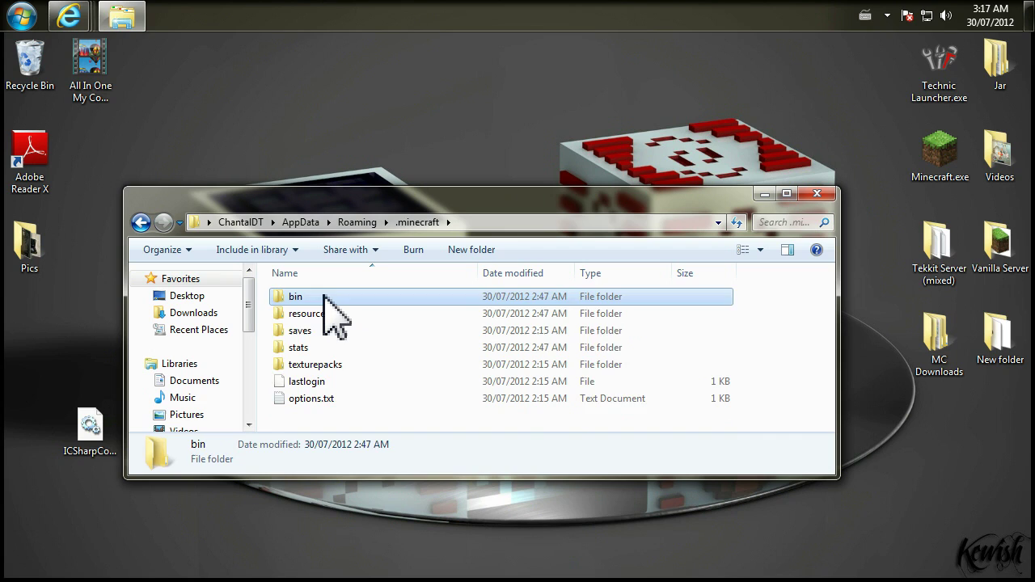
double_click(324, 296)
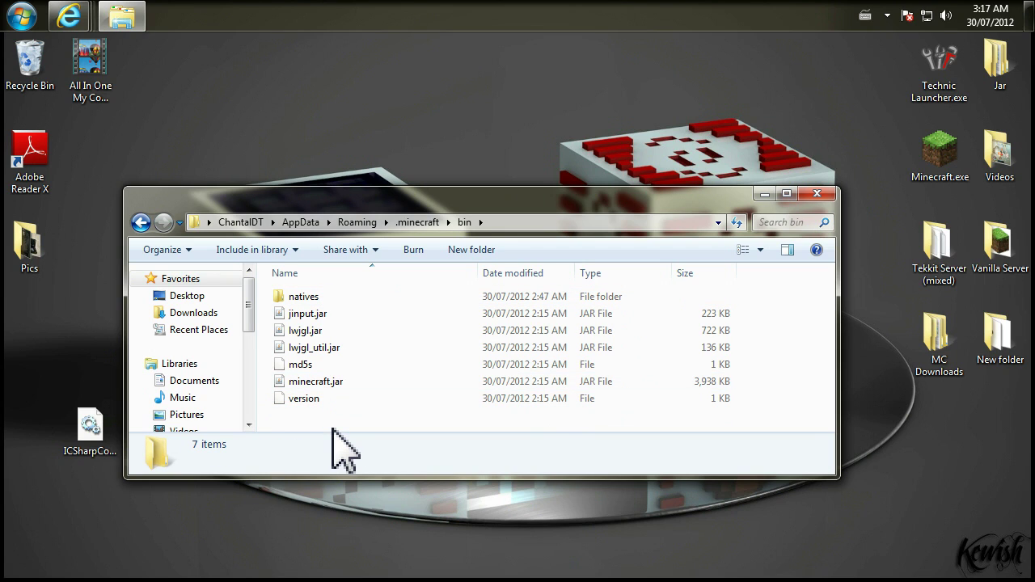
Step: Adjust the View settings in Tools > Folder options to show hidden files and extensions
key("alt")
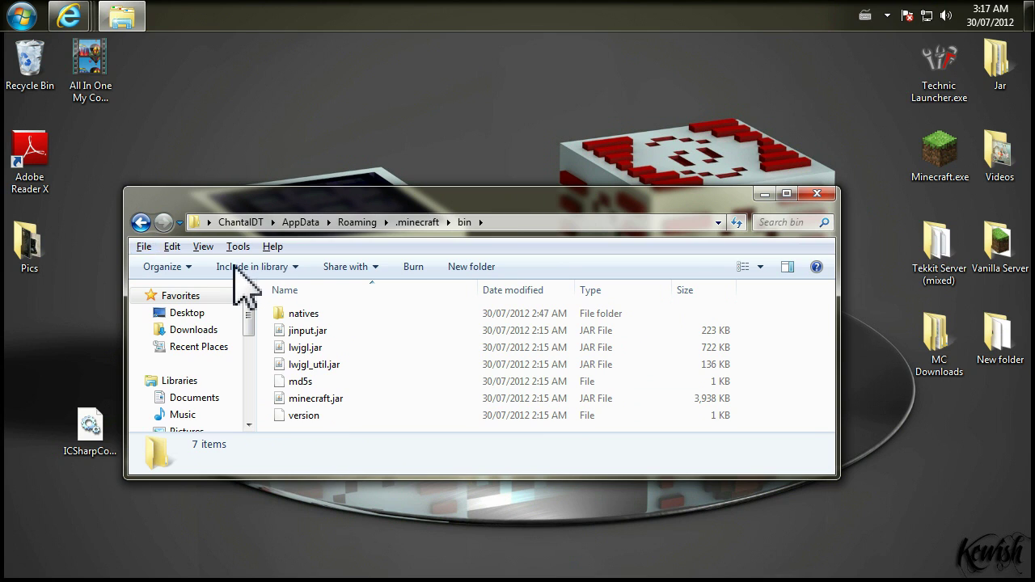
key("alt")
key("alt+t")
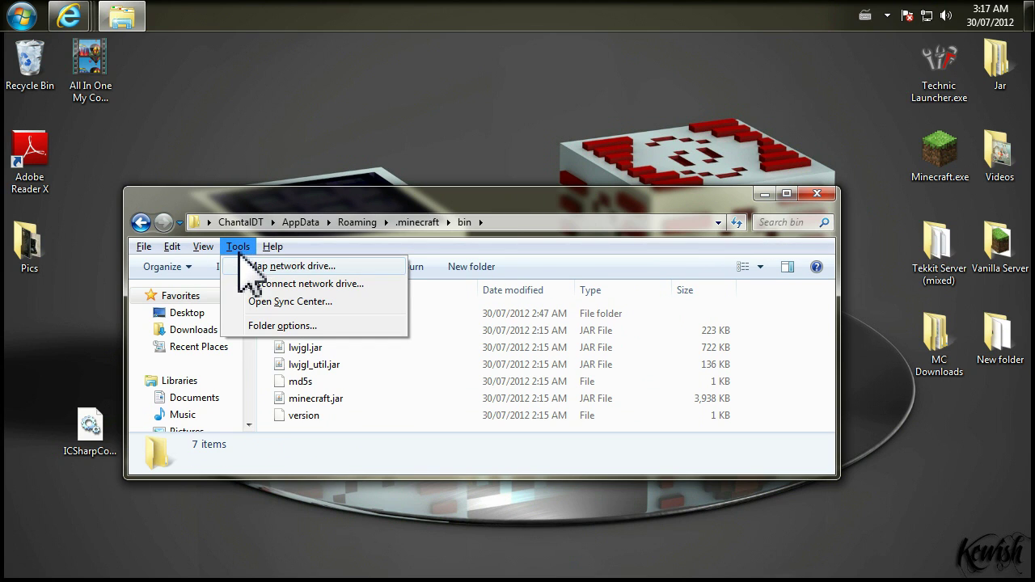
left_click(251, 325)
left_click(204, 233)
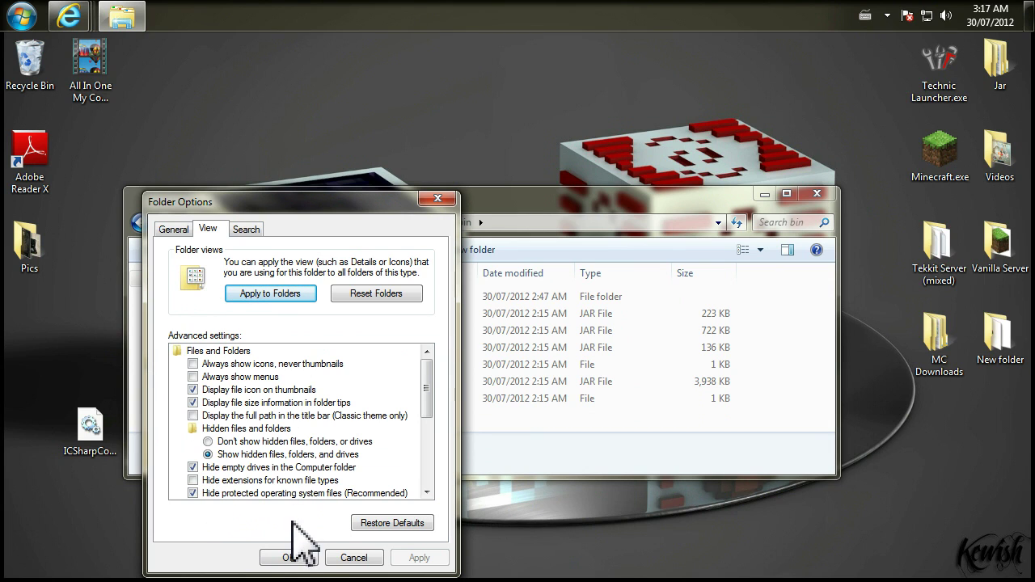
left_click(288, 558)
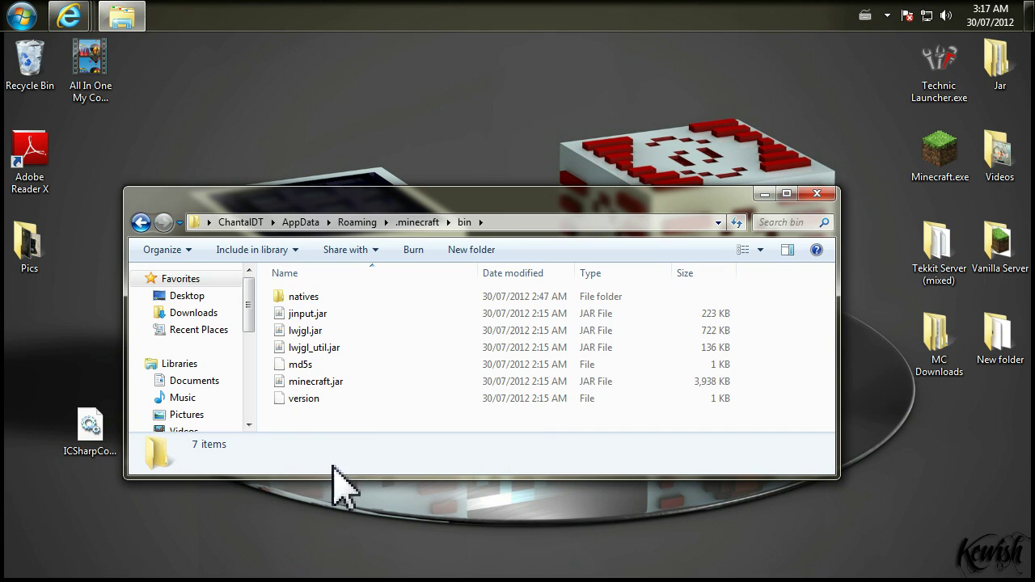
Step: Open minecraft.jar in WinRAR and dock its window on the right half
right_click(332, 386)
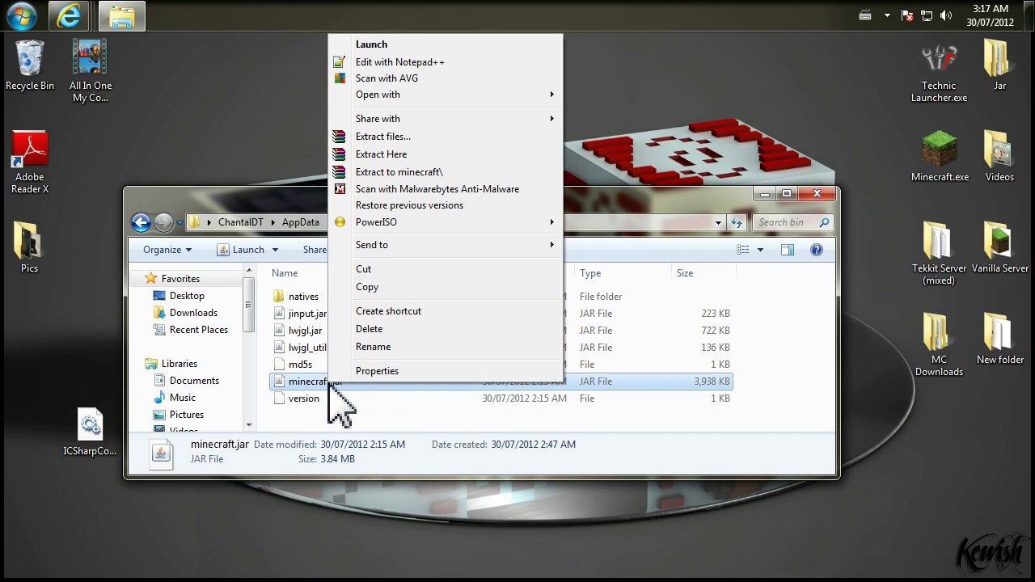
mouse_move(443, 97)
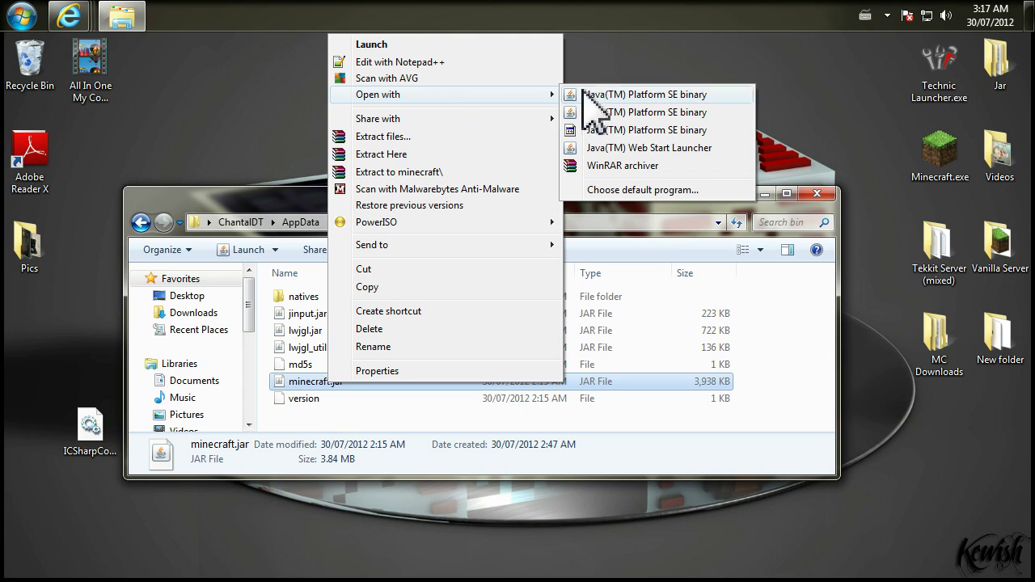
left_click(615, 165)
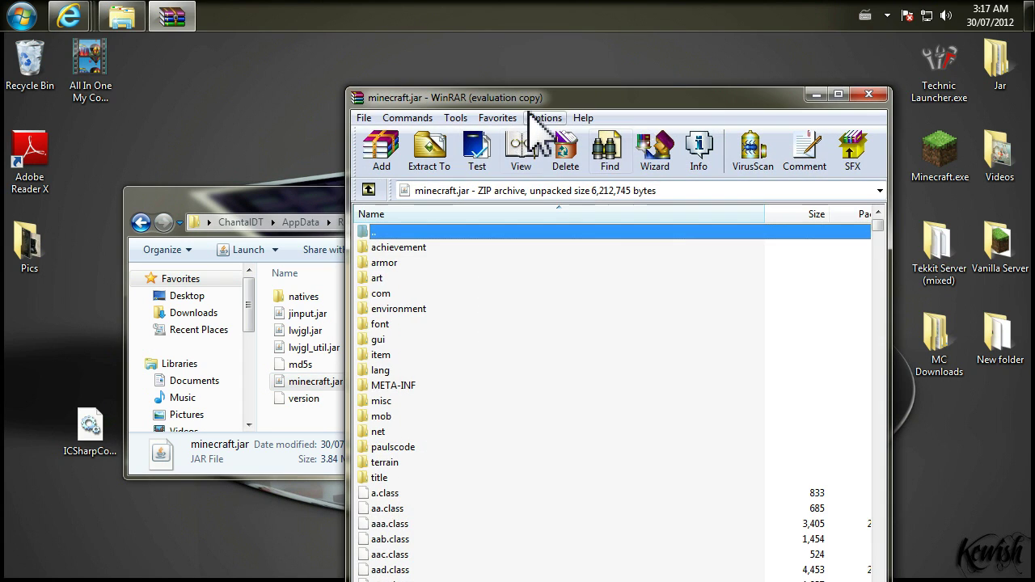
left_click_drag(513, 115, 978, 116)
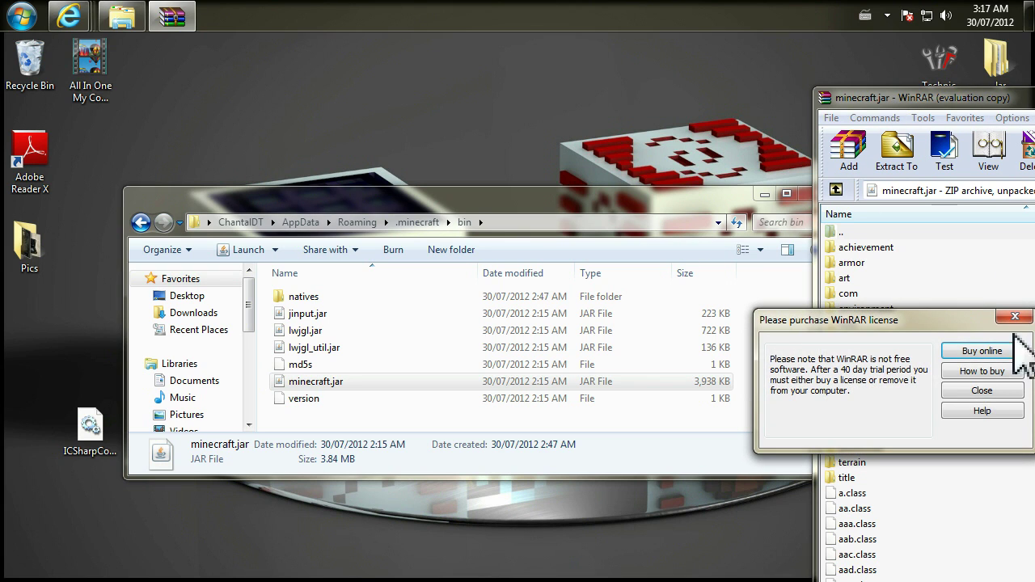
left_click(1000, 397)
left_click_drag(927, 98, 1034, 101)
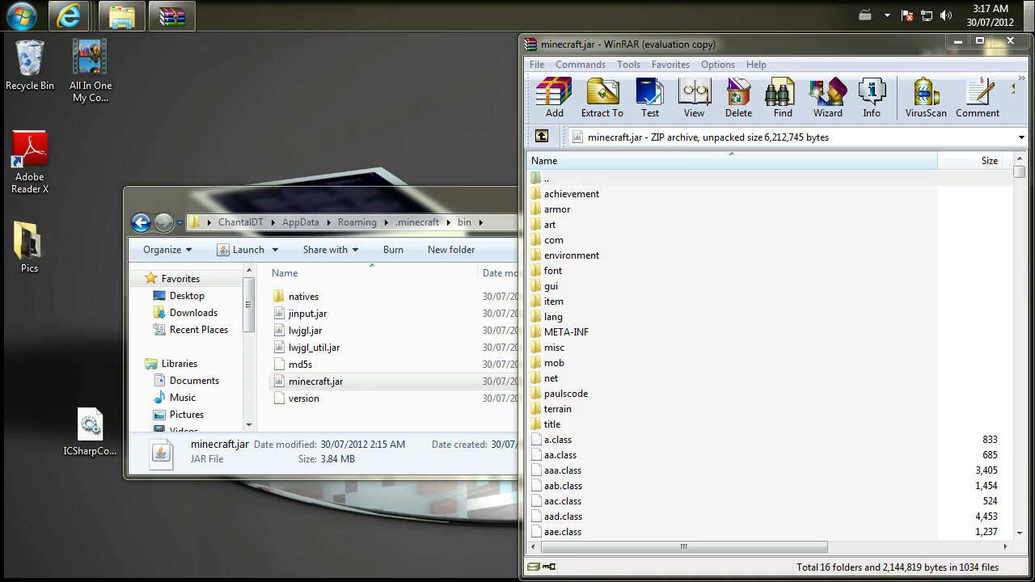
Step: Open ModLoader.zip on the left half and add its 19 files into minecraft.jar
key("super+d")
double_click(204, 445)
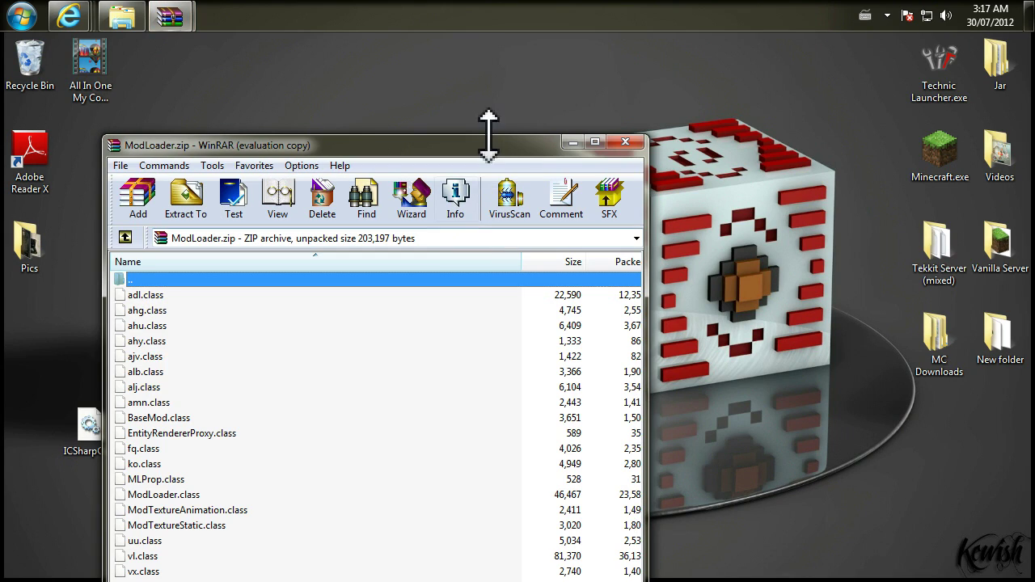
left_click_drag(488, 154, 0, 162)
mouse_move(194, 25)
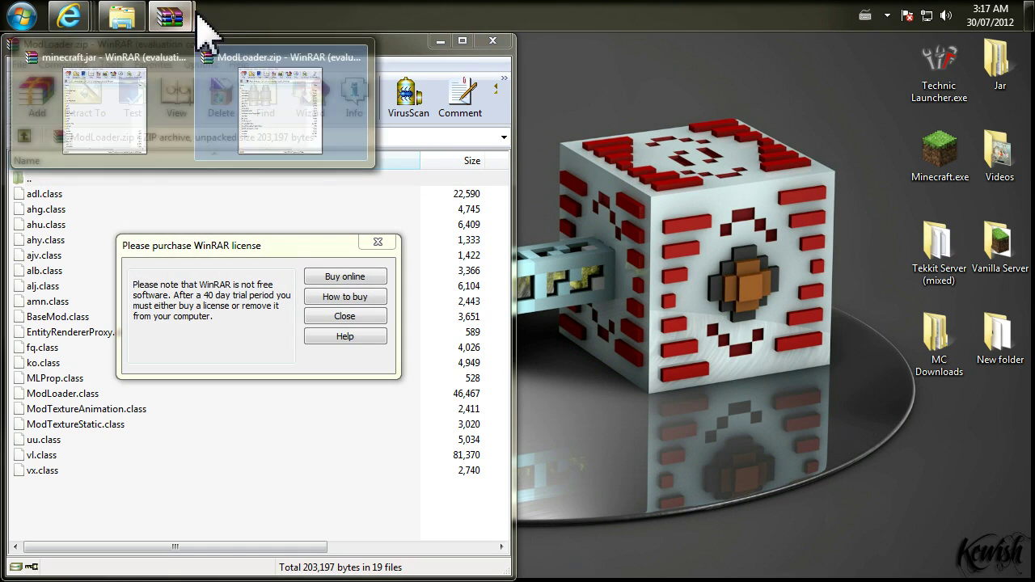
mouse_move(162, 133)
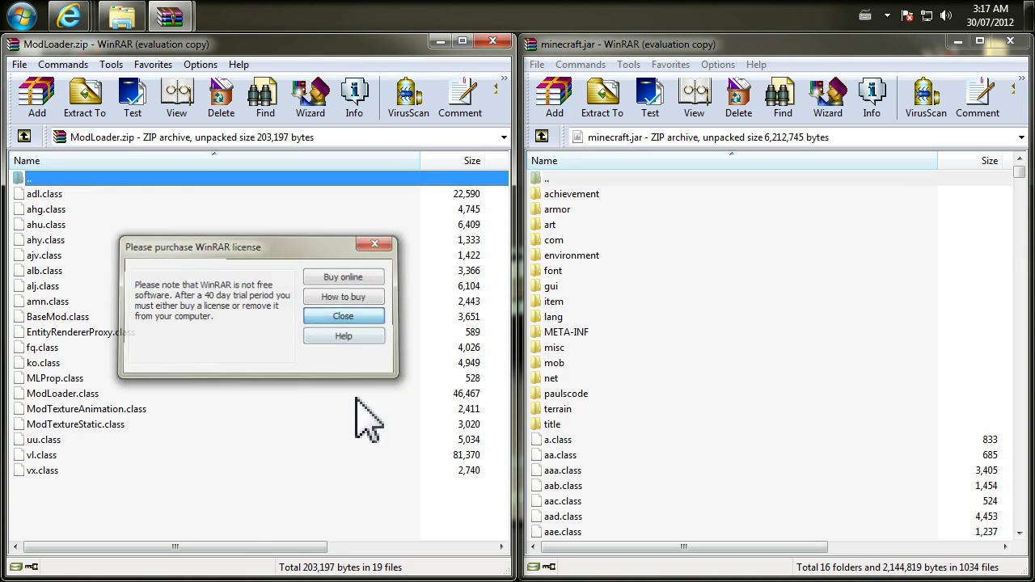
key("Escape")
left_click_drag(257, 526, 959, 358)
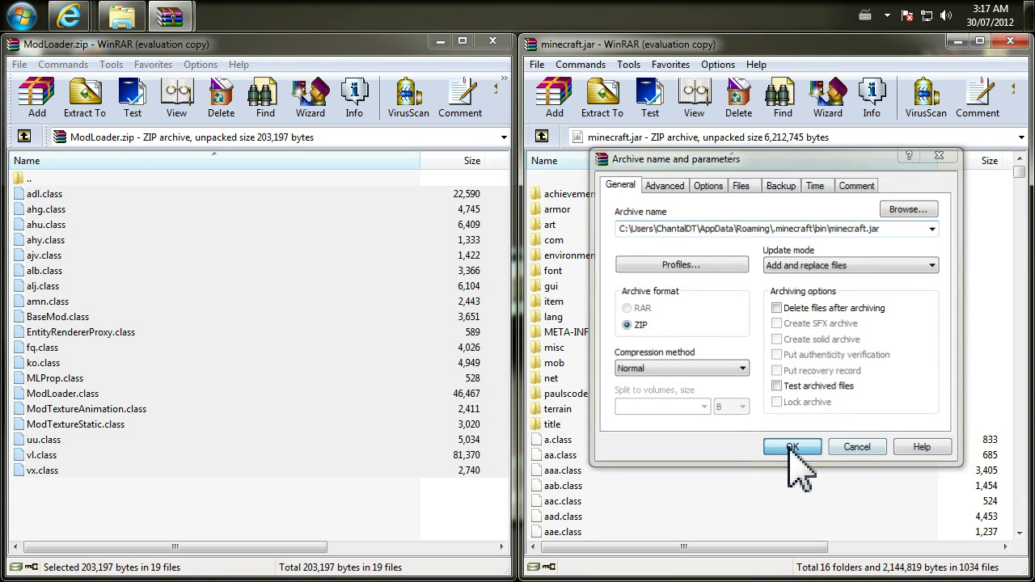
left_click(793, 448)
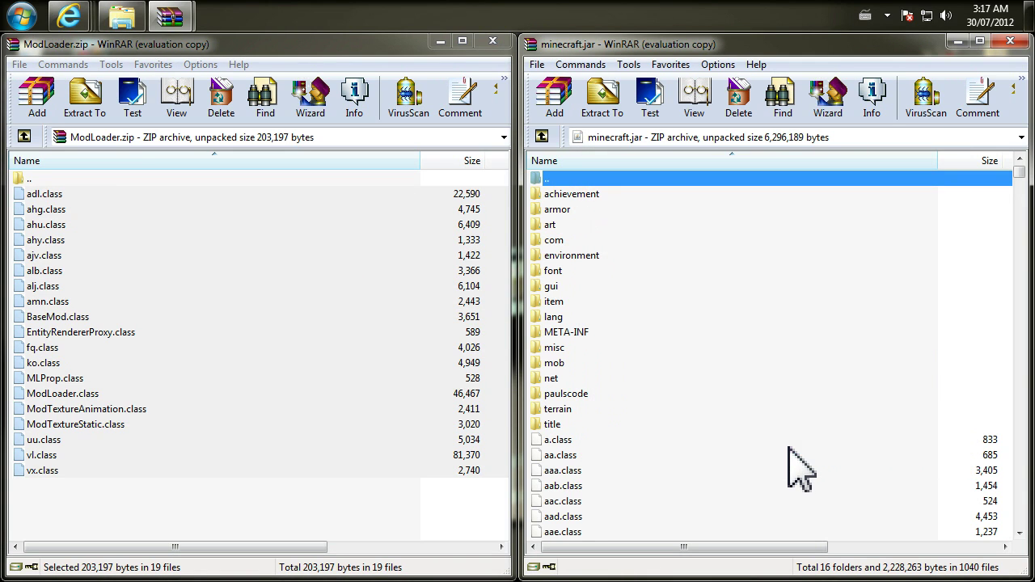
Step: Delete the META-INF folder from minecraft.jar and close the ModLoader.zip archive
right_click(555, 334)
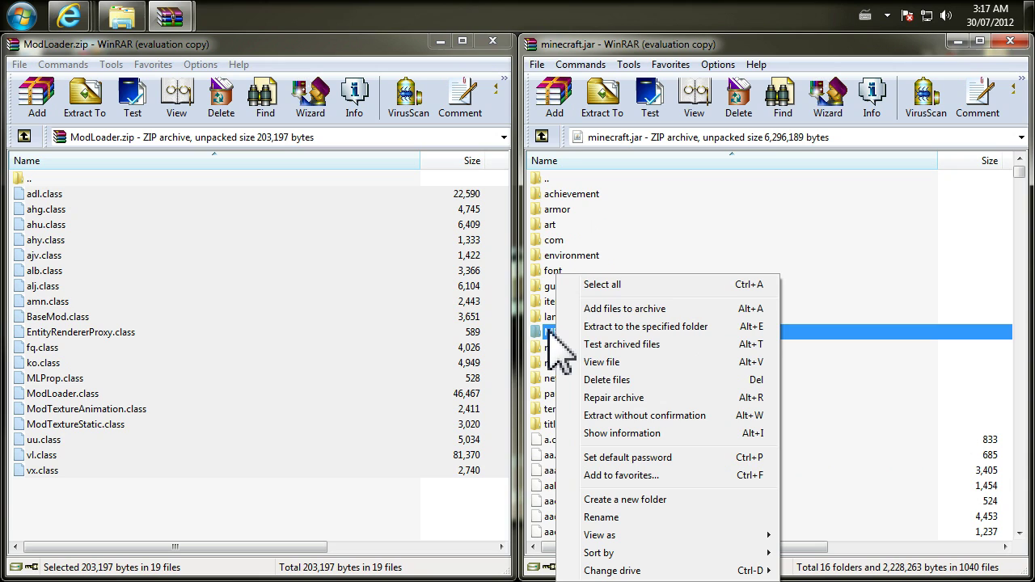
left_click(917, 349)
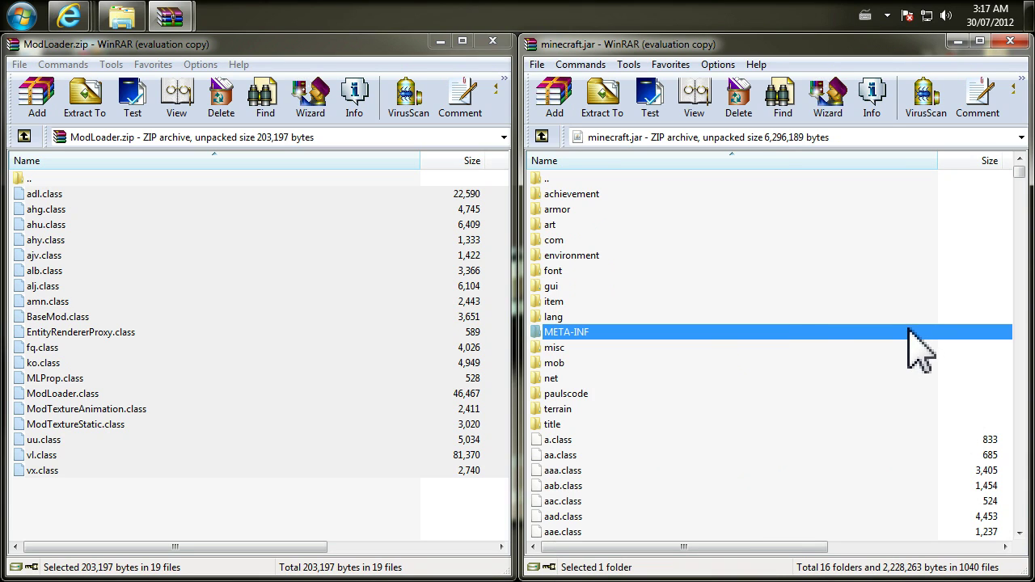
right_click(621, 333)
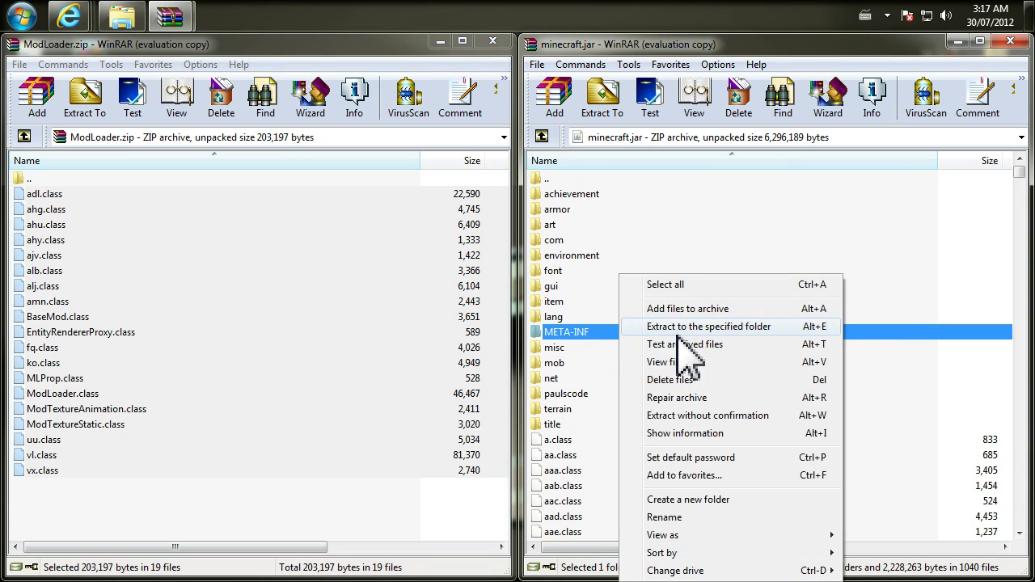
left_click(687, 377)
left_click(535, 372)
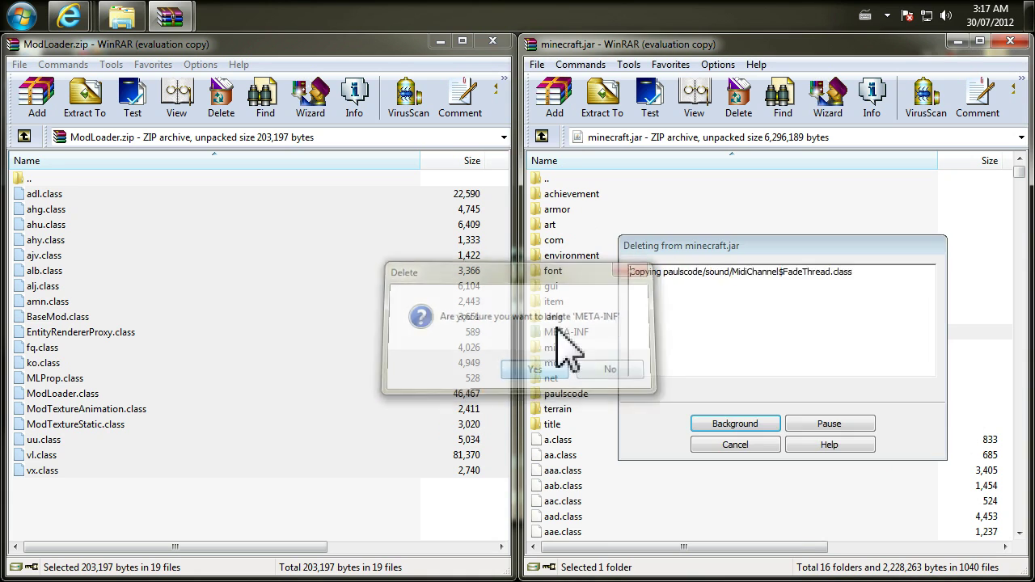
left_click(490, 40)
Step: Close the minecraft.jar archive, launch Minecraft past the security warning and log in
left_click(1010, 41)
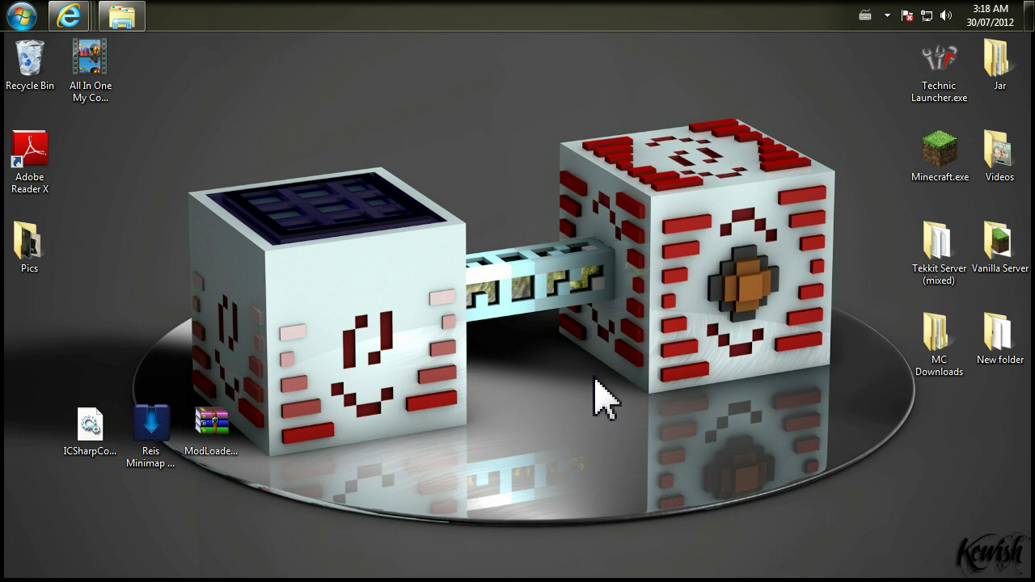
left_click(921, 171)
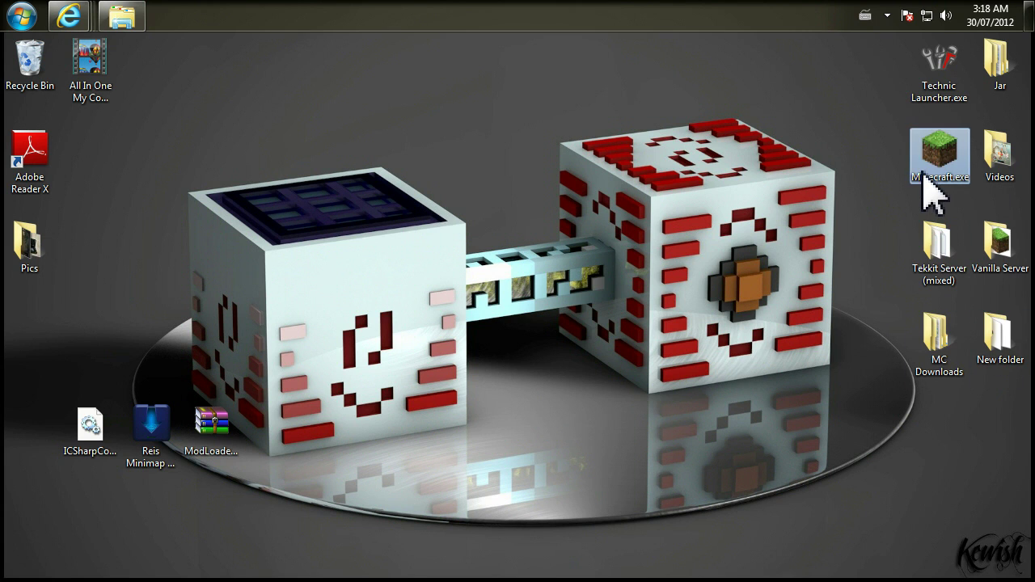
left_click(558, 333)
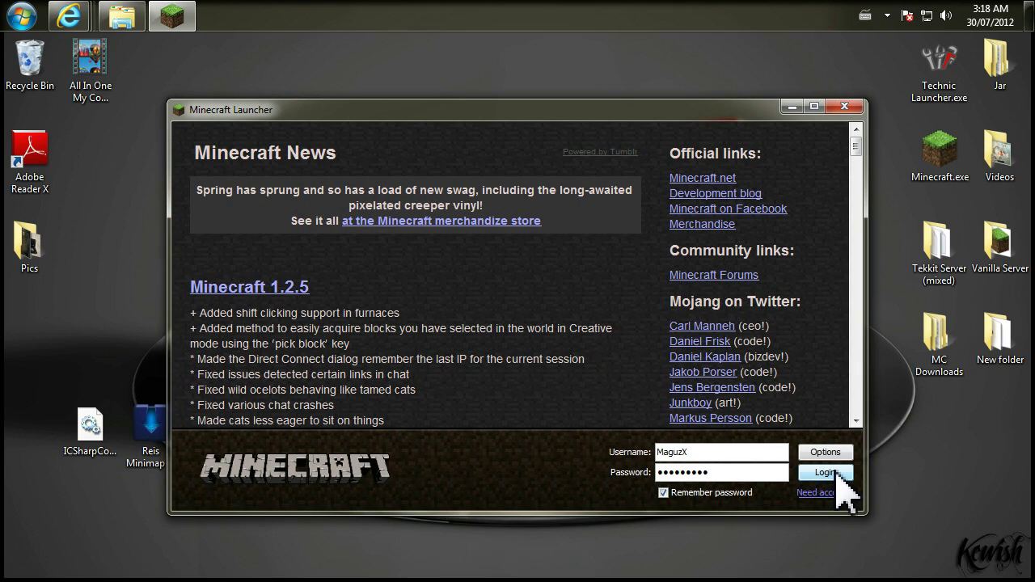
left_click(837, 474)
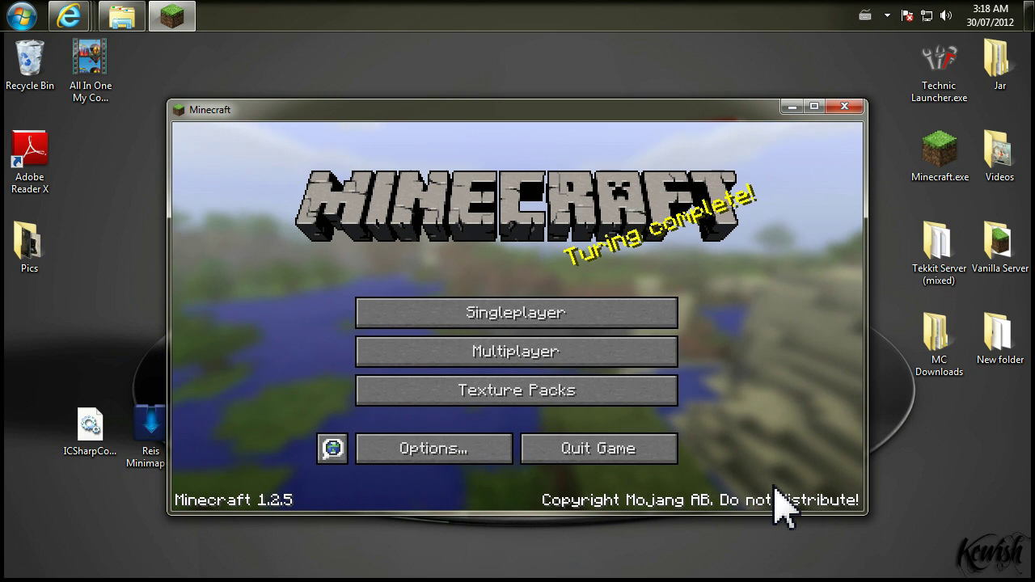
Step: Create a singleplayer world named New World, then close the game window
left_click(588, 320)
left_click(653, 450)
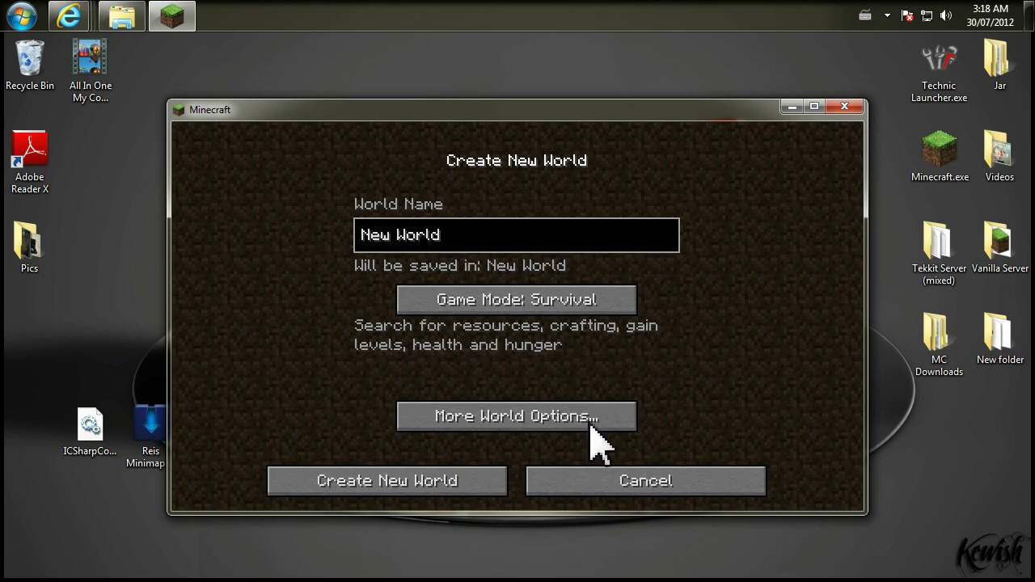
left_click(386, 488)
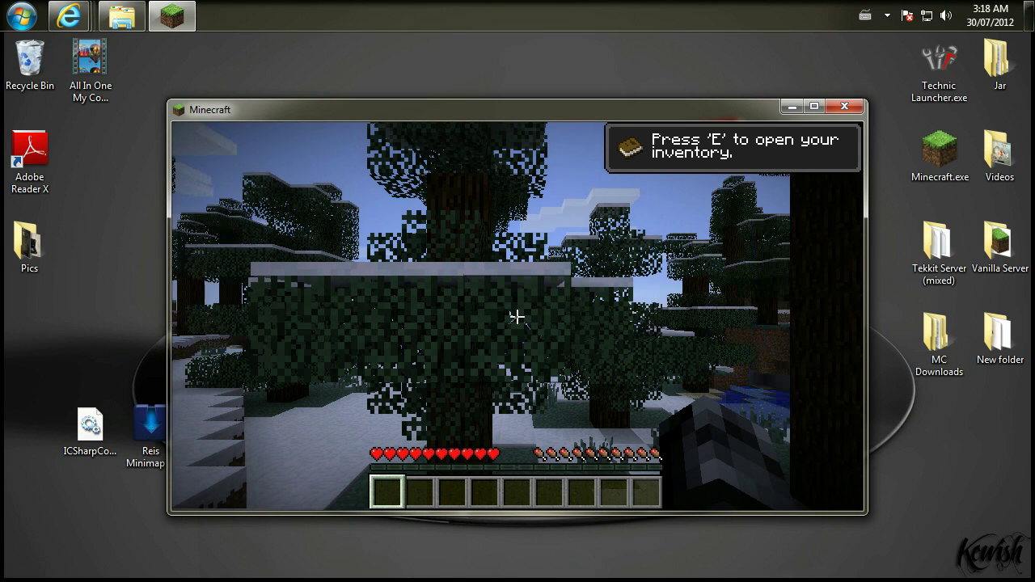
key("super")
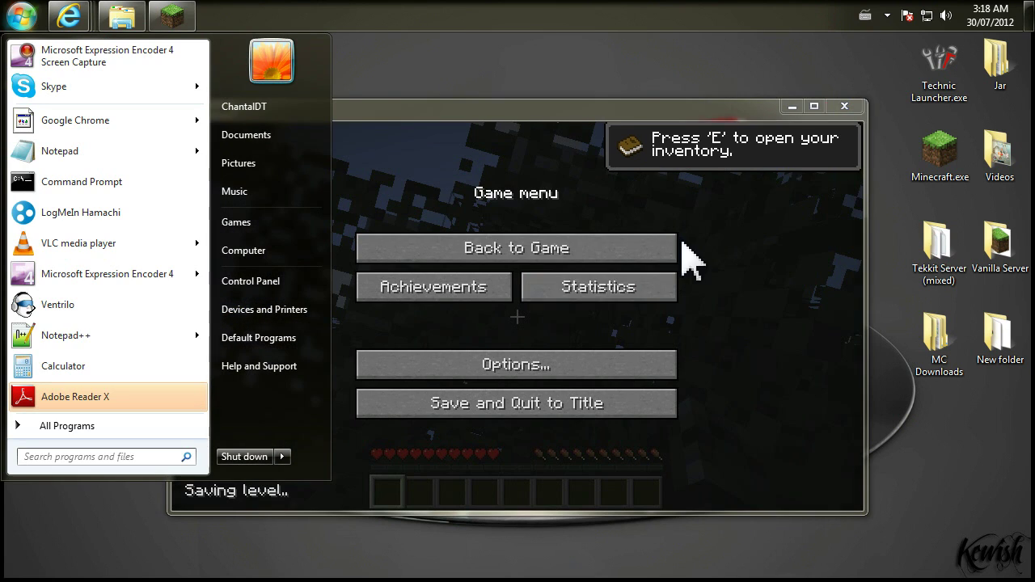
left_click(844, 106)
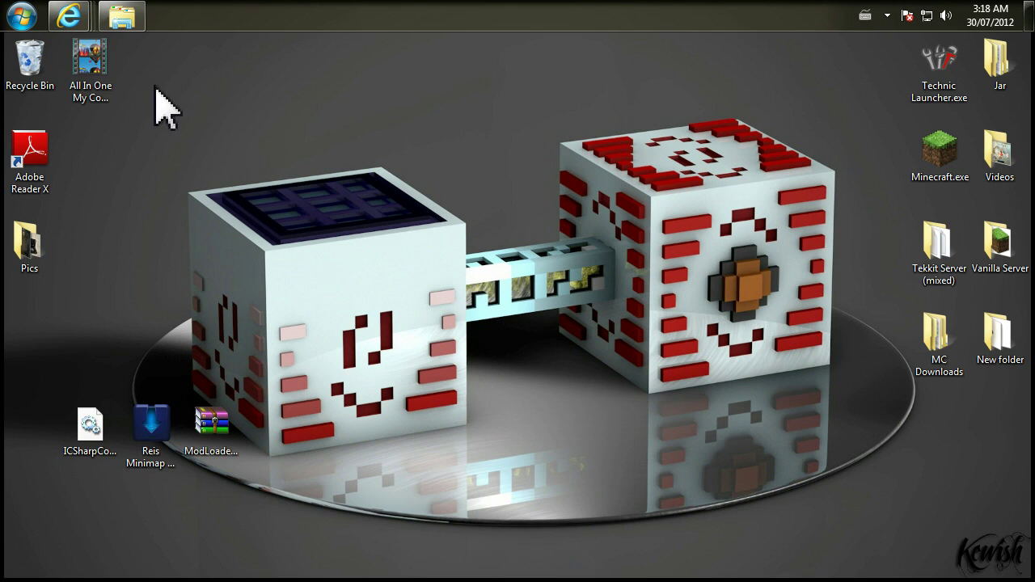
Step: Bring the browser back and load the skydaz.com website
mouse_move(80, 20)
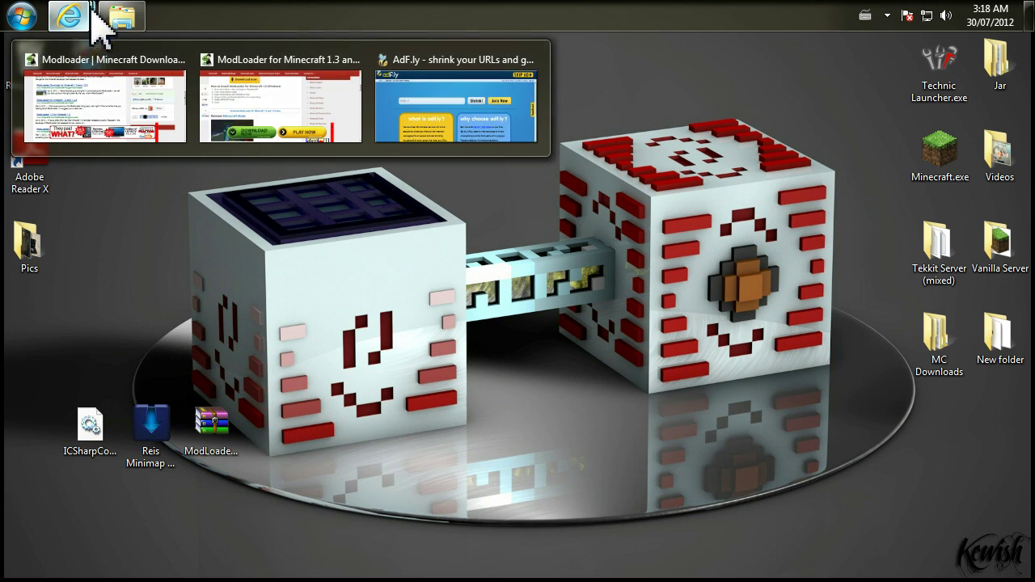
left_click(93, 129)
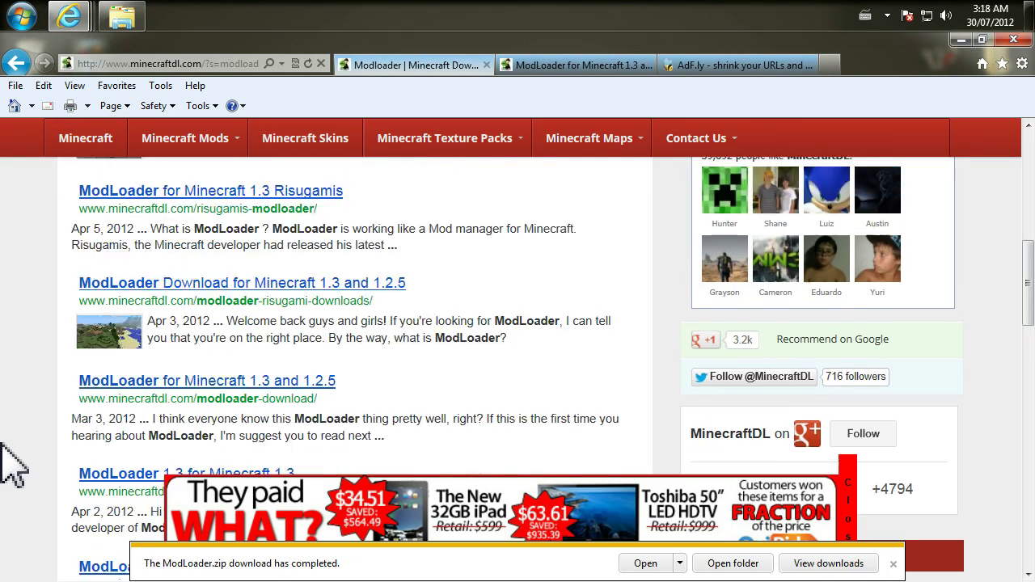
scroll(81, 434, "up", 5)
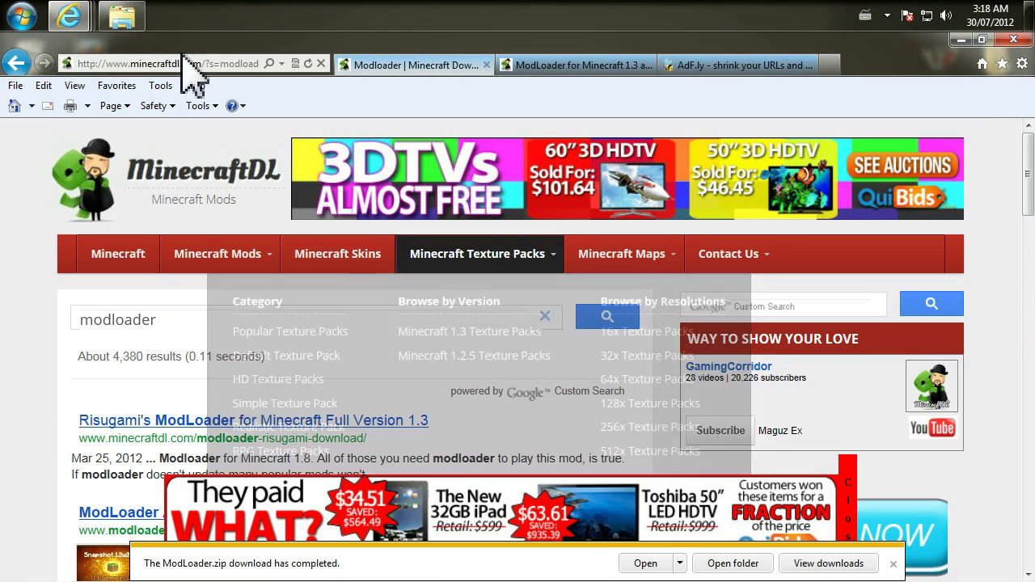
left_click(185, 63)
type("skyda")
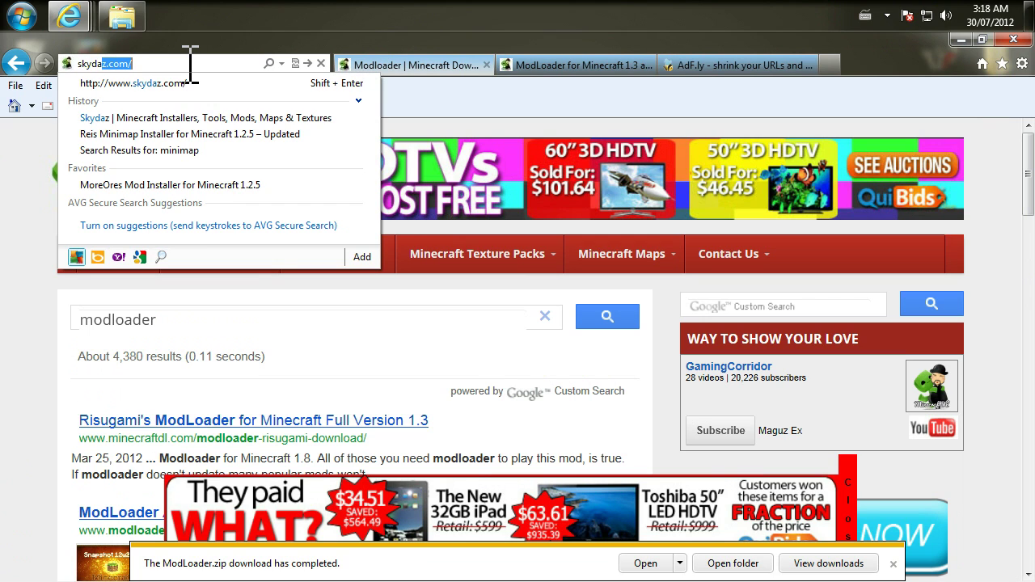
type("z.c")
key("Return")
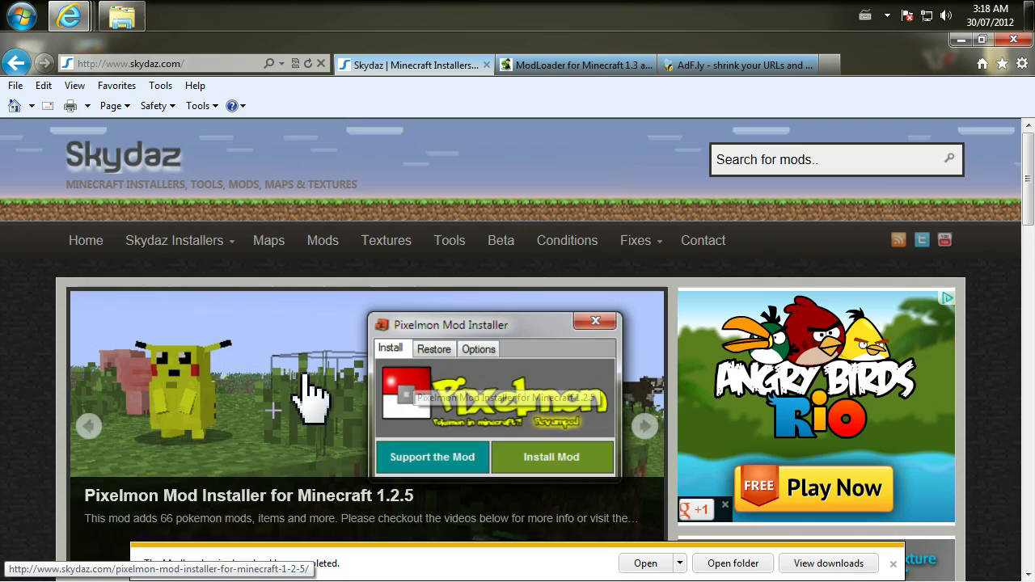
Step: Search Skydaz for 'minimap' and open the Reis Minimap Installer article
scroll(212, 387, "down", 2)
scroll(388, 420, "up", 2)
scroll(412, 469, "down", 2)
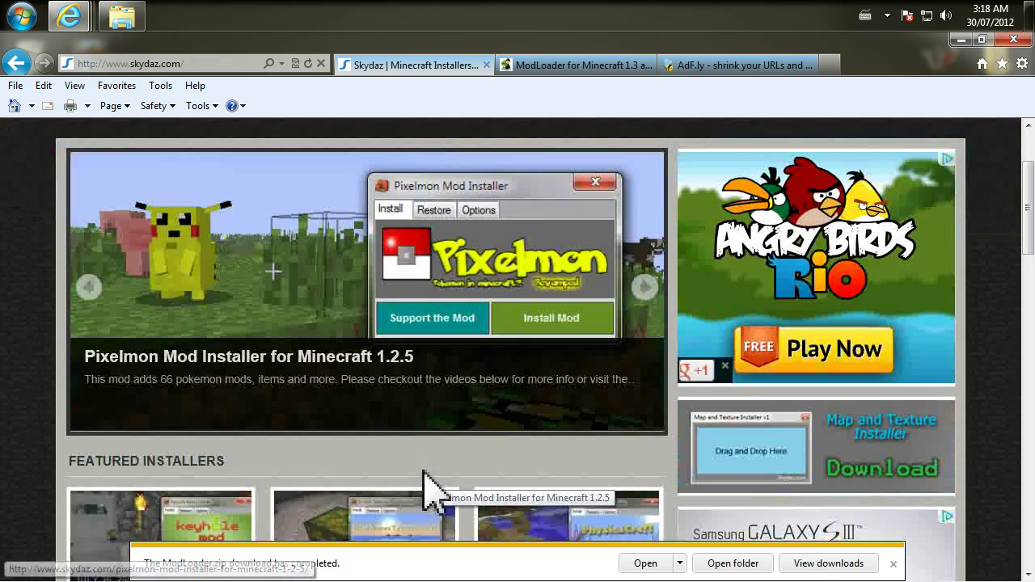
scroll(612, 427, "down", 3)
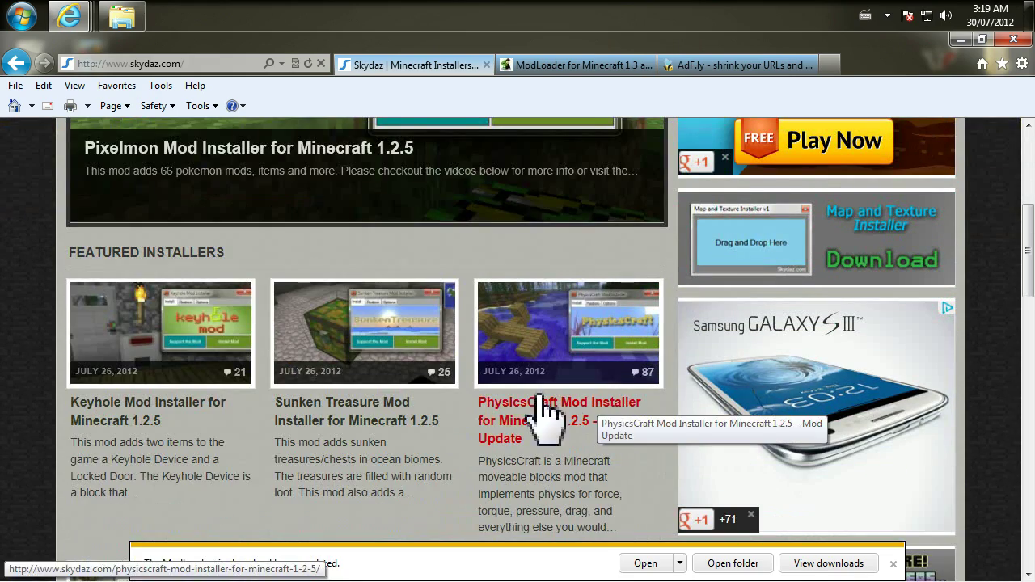
scroll(485, 449, "up", 5)
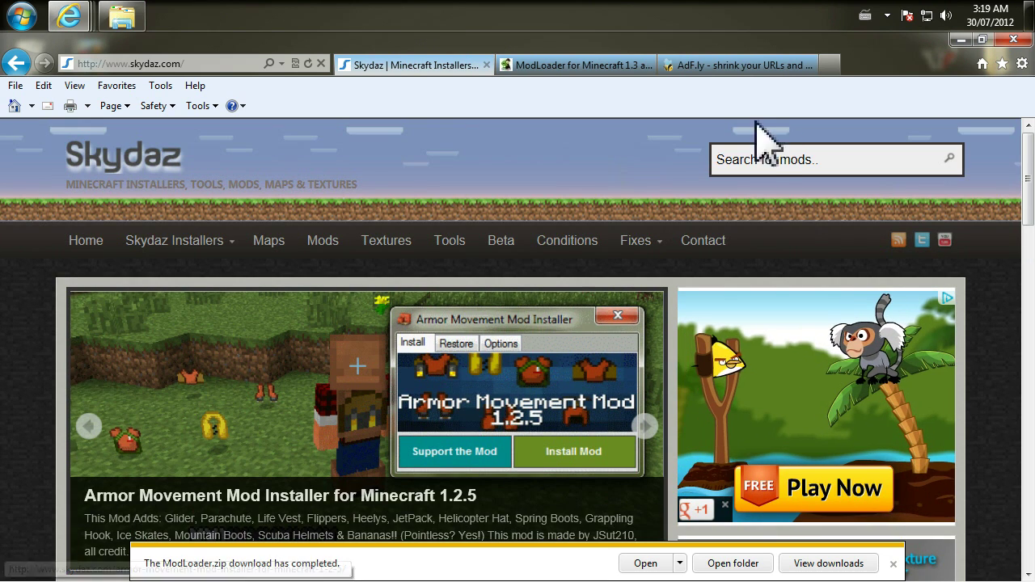
left_click(776, 158)
type("min")
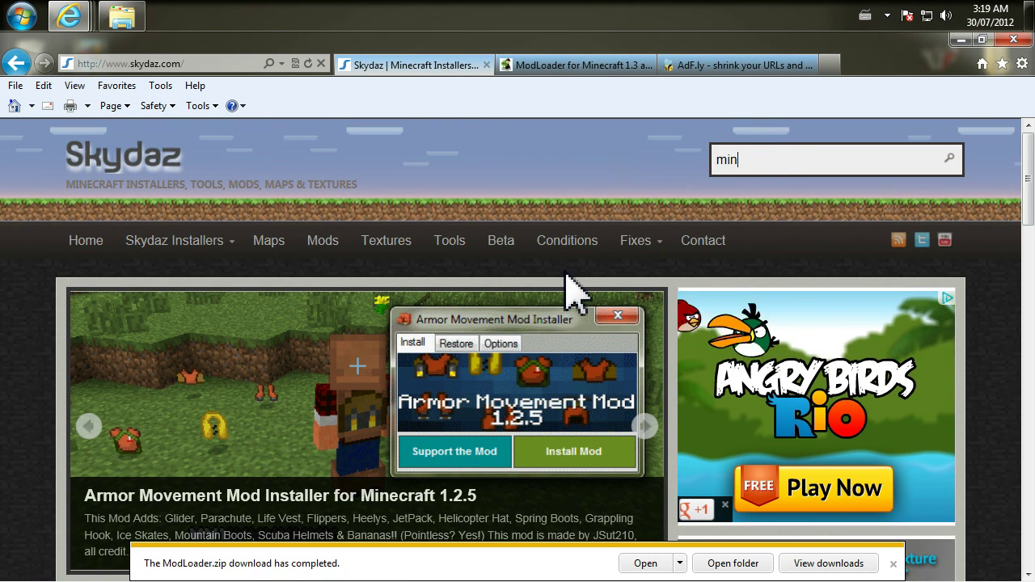
type("imap")
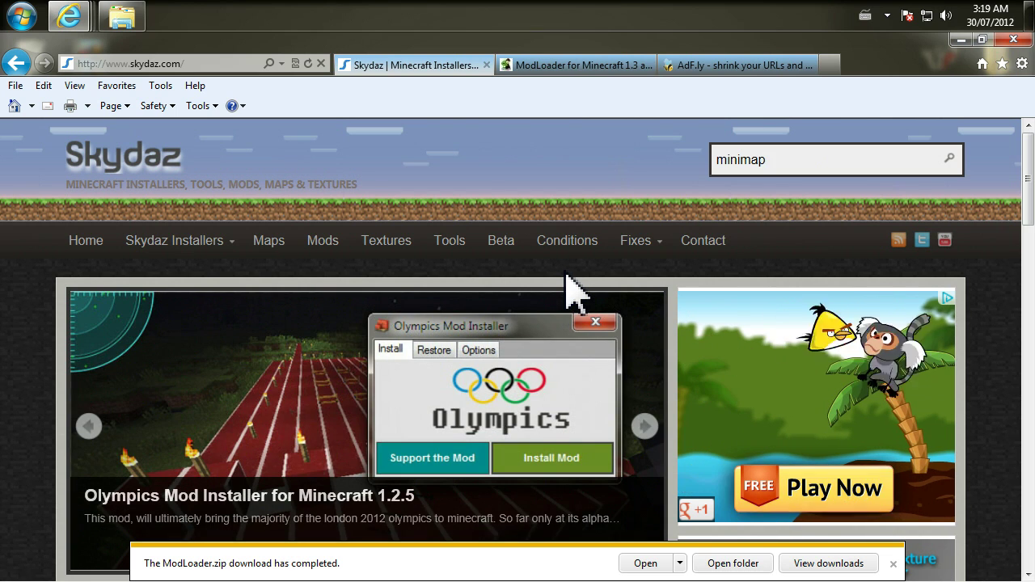
key("Return")
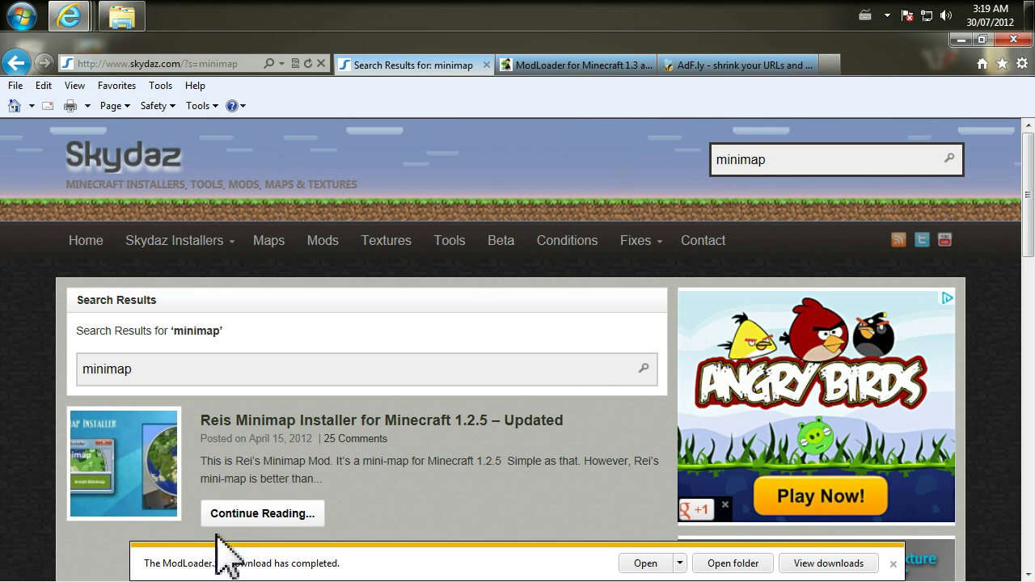
left_click(287, 422)
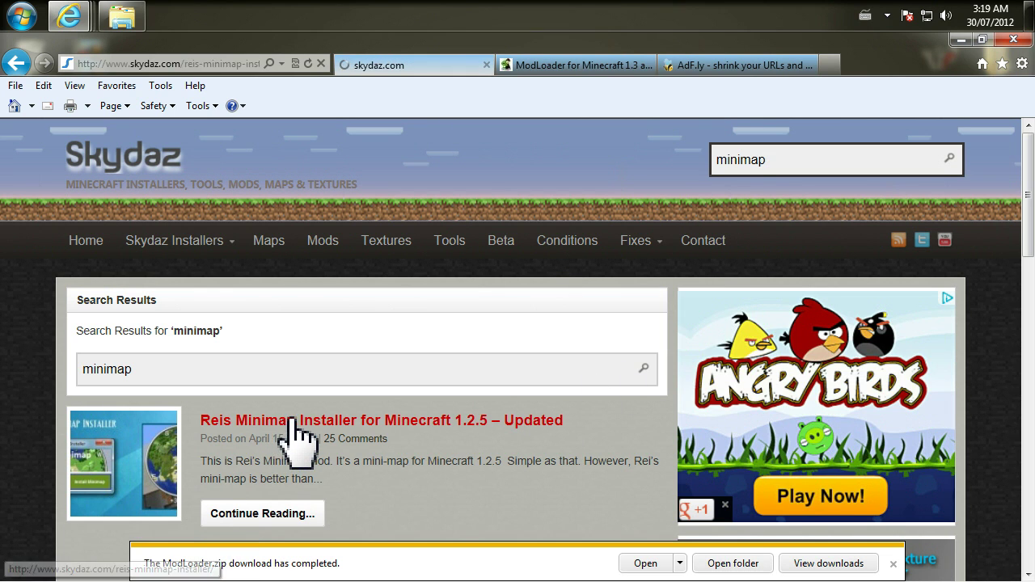
Step: Read the .NET Framework requirement and installer instructions, then minimize the browser
scroll(331, 421, "down", 10)
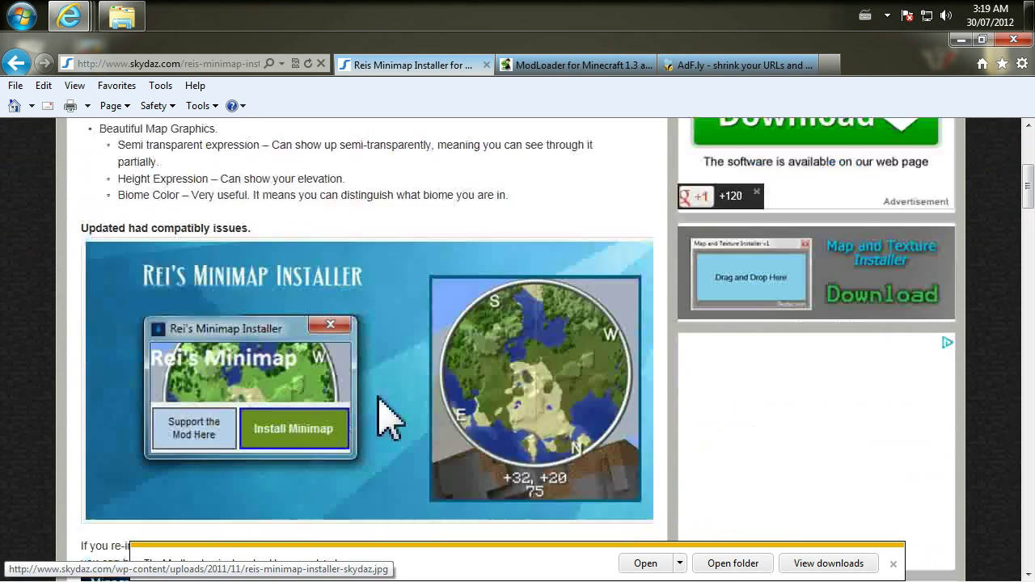
scroll(325, 376, "down", 2)
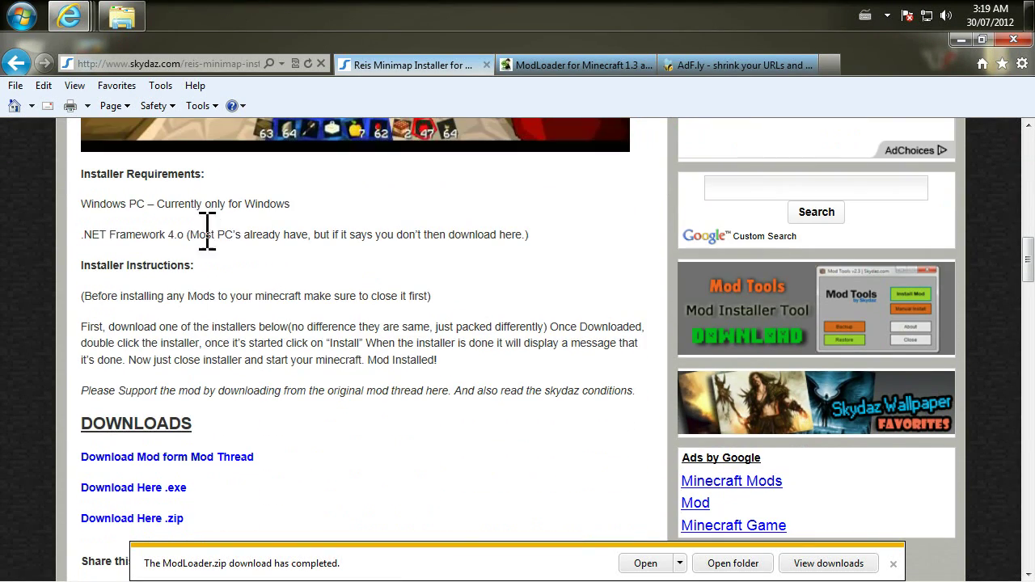
left_click_drag(101, 235, 174, 232)
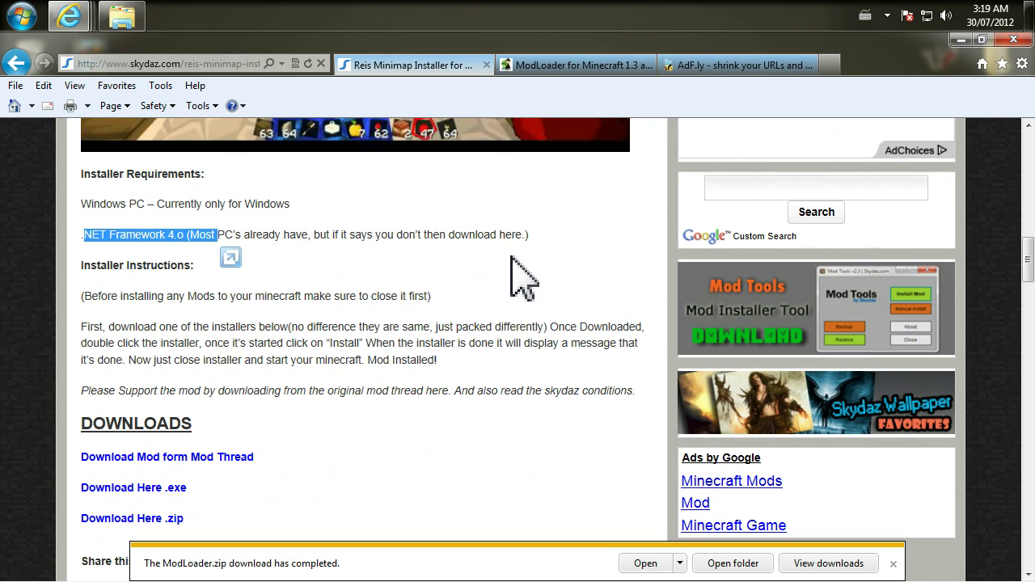
left_click(242, 359)
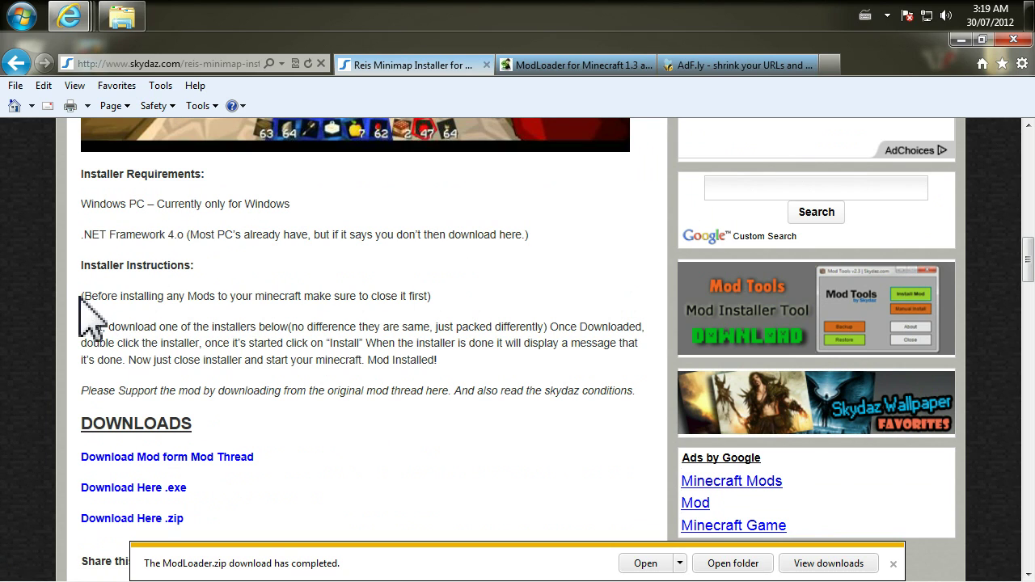
left_click_drag(80, 296, 582, 377)
left_click(292, 483)
scroll(292, 483, "down", 2)
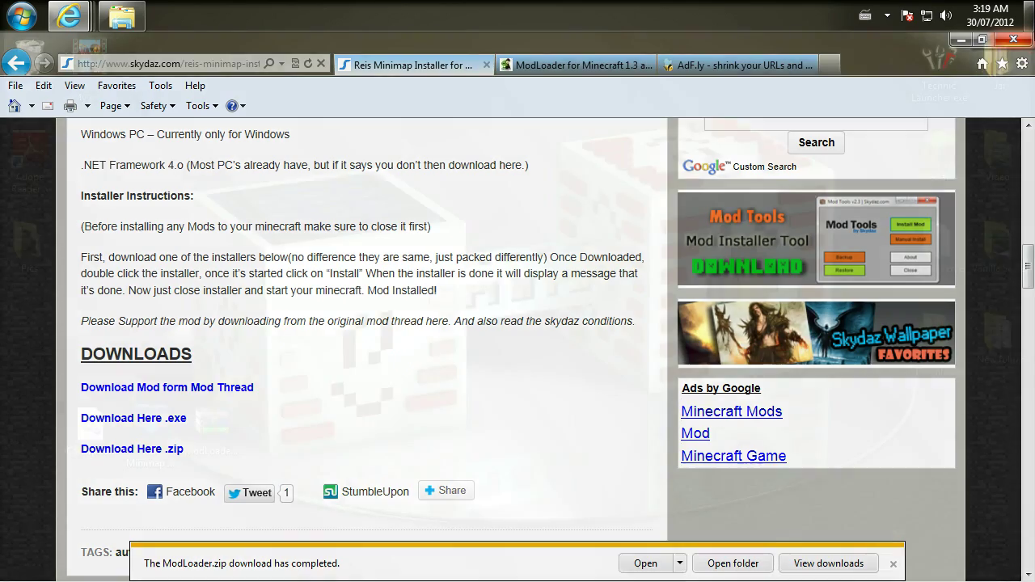
left_click(1032, 16)
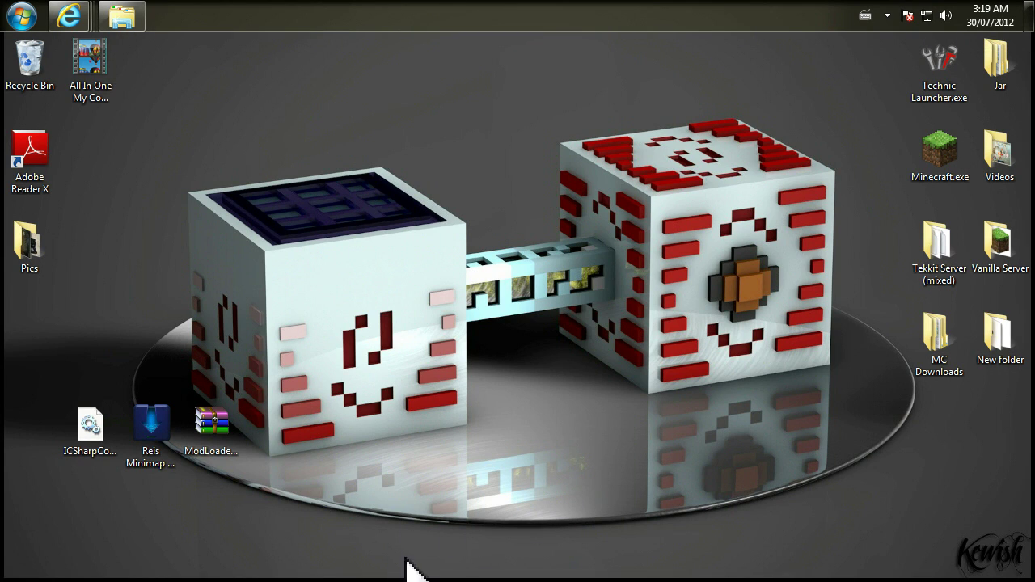
Step: Run Reis Minimap Installer.exe, choose Install Minimap and acknowledge the 'Rei's Minimap Installed' message
double_click(151, 453)
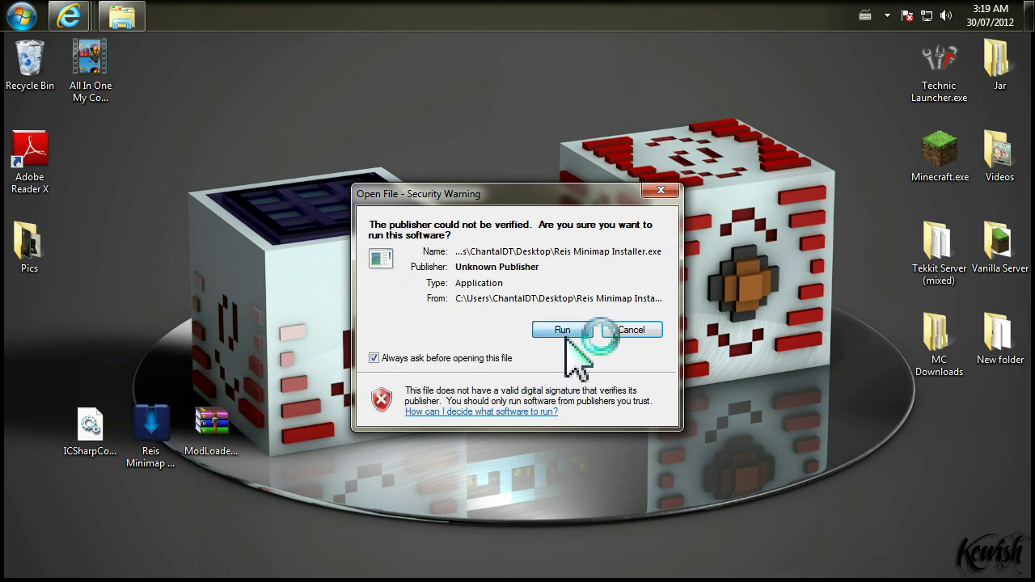
left_click(571, 333)
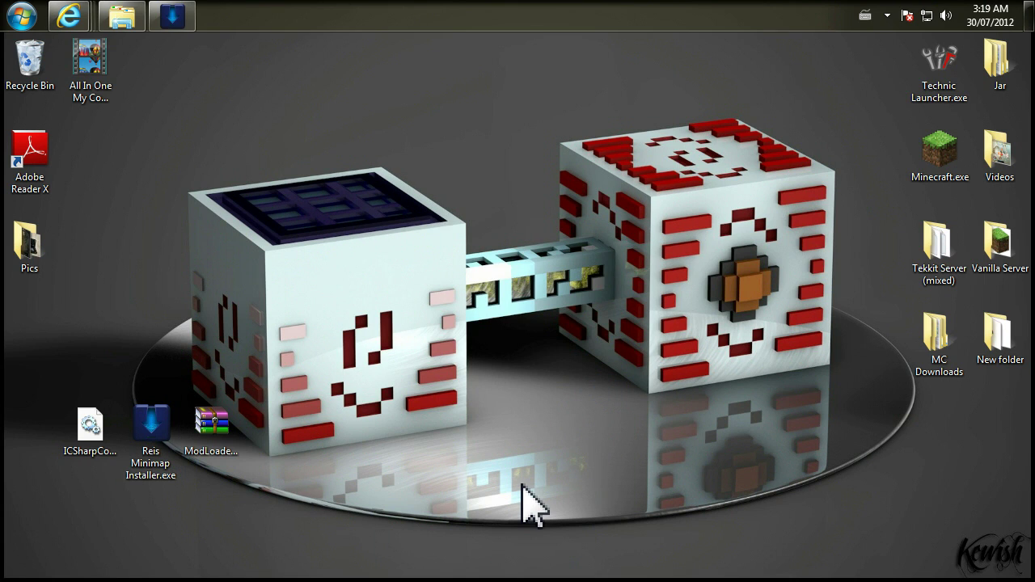
left_click(173, 18)
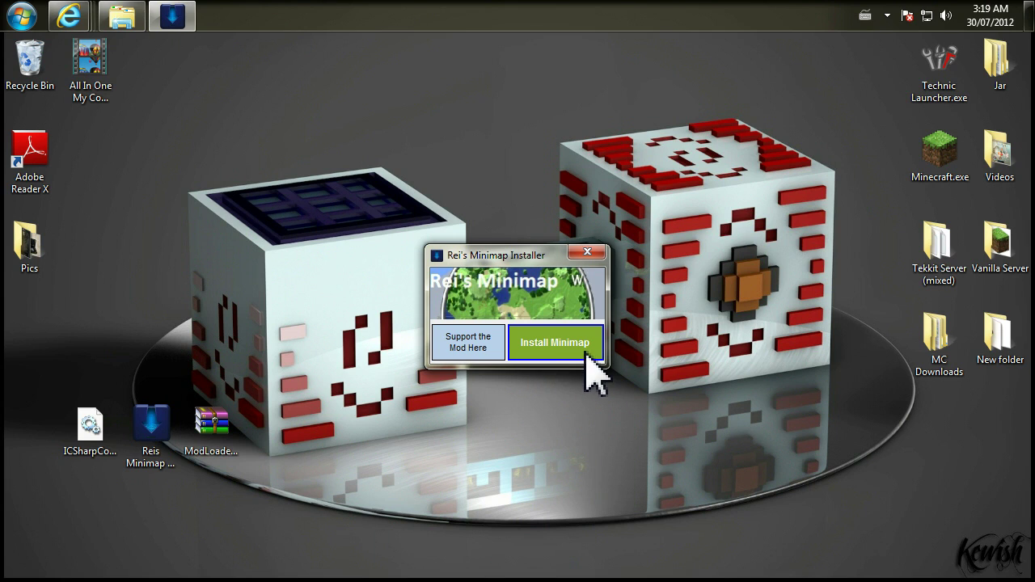
left_click(552, 346)
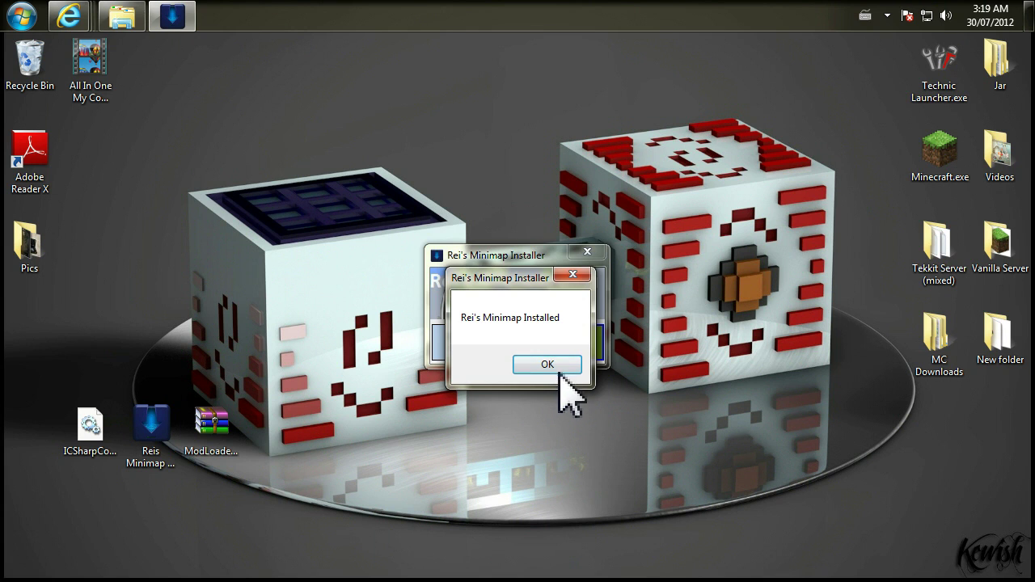
left_click(561, 368)
Step: Close the installer, launch Minecraft, log in and load the New World save
left_click(586, 252)
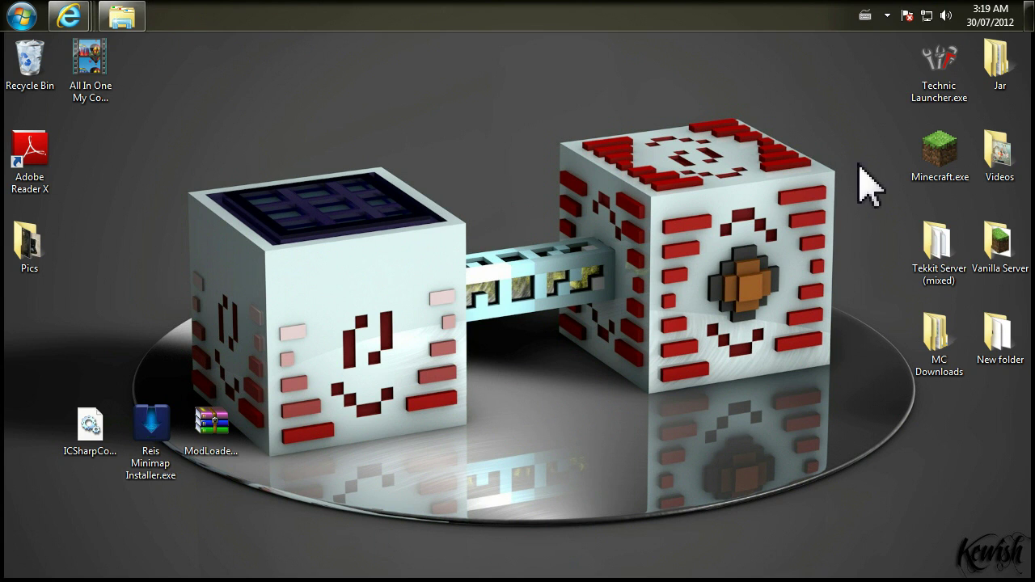
double_click(935, 172)
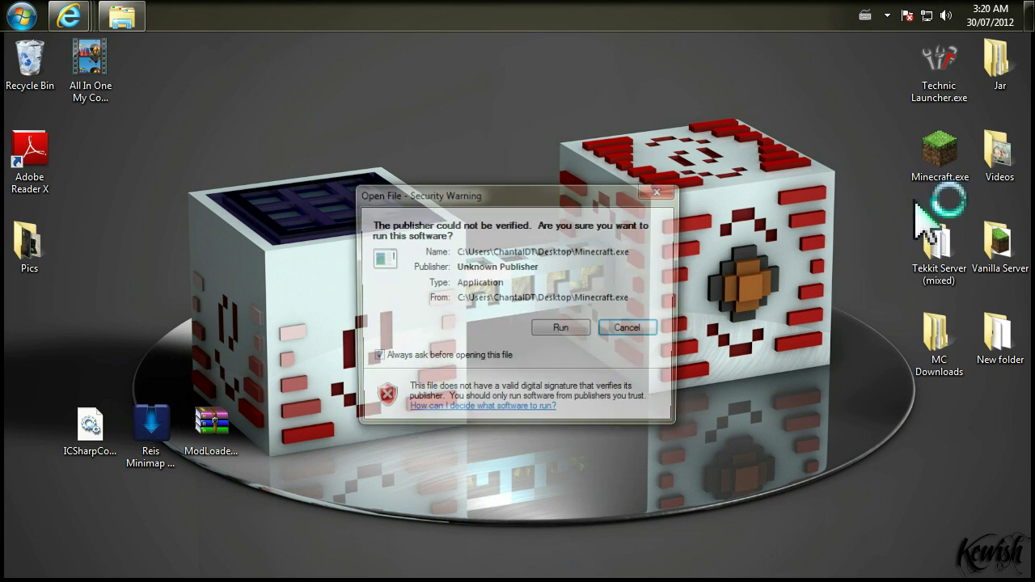
left_click(562, 328)
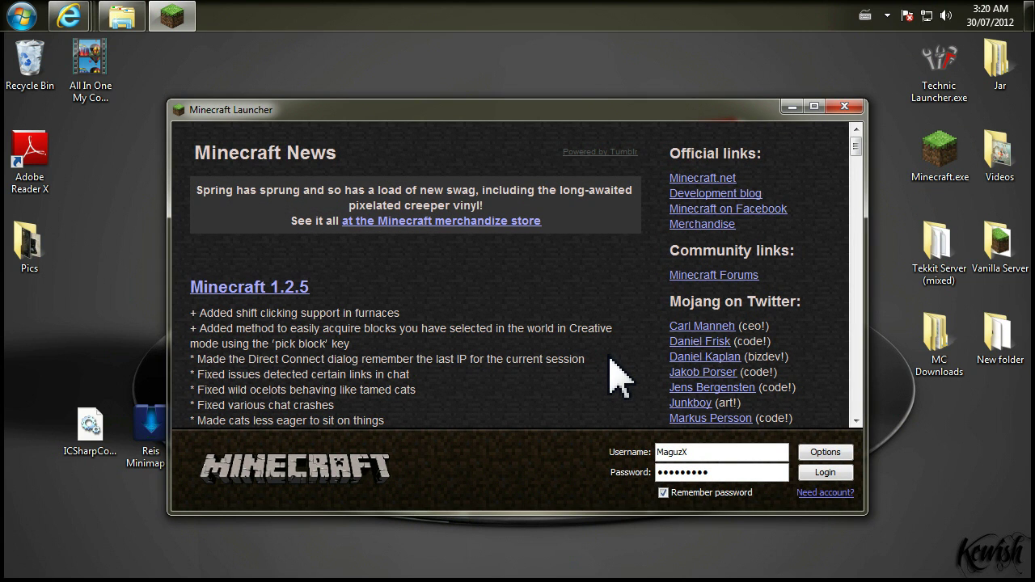
left_click(823, 473)
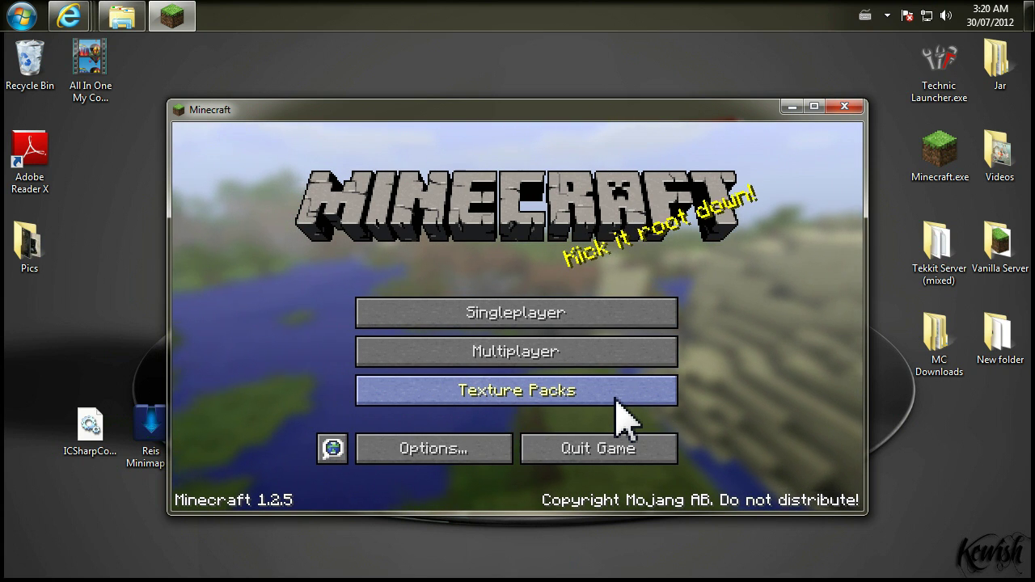
left_click(612, 320)
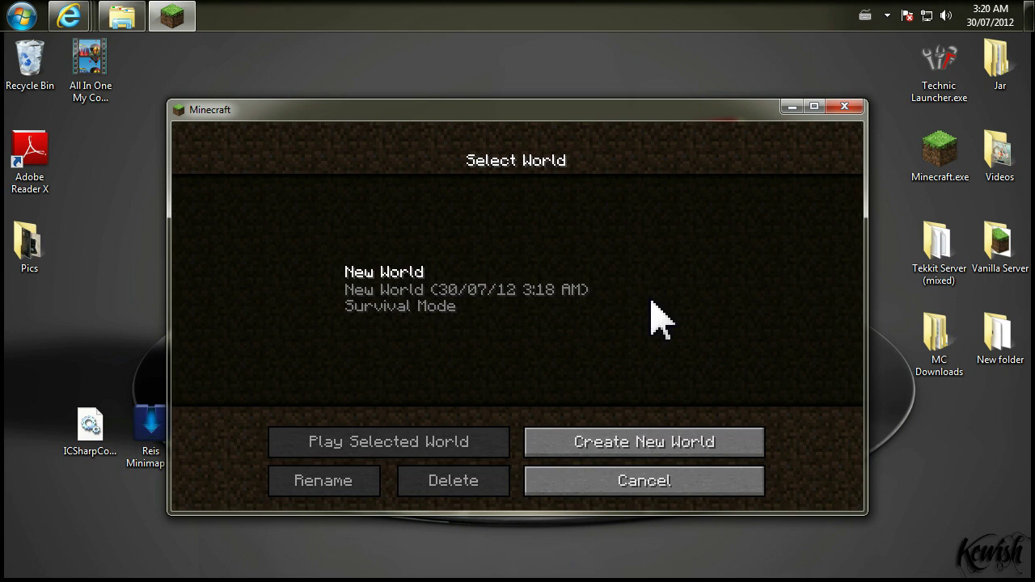
left_click(538, 311)
left_click(463, 450)
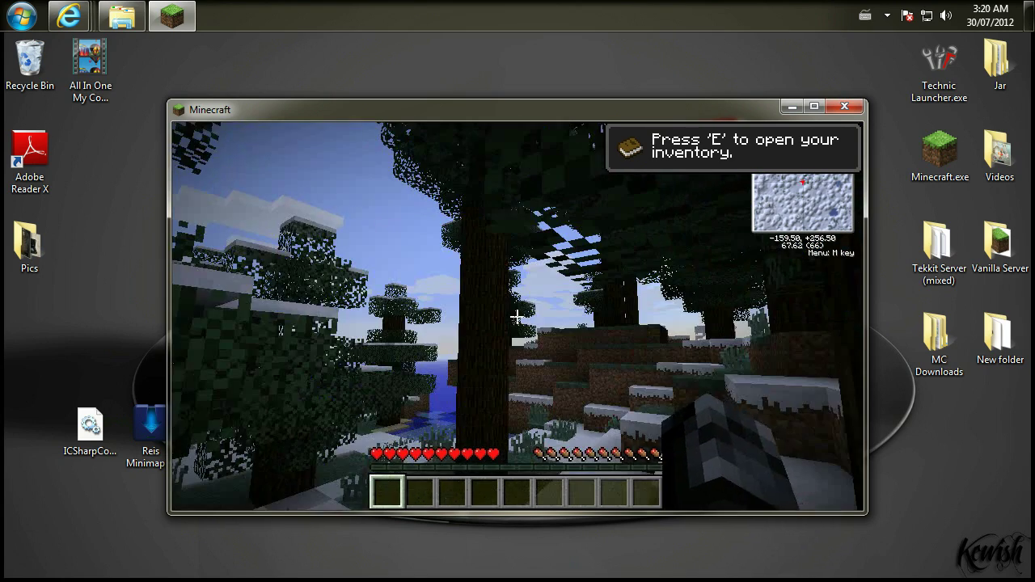
Step: Check the inventory, then save and quit to title and close the game window
key("e")
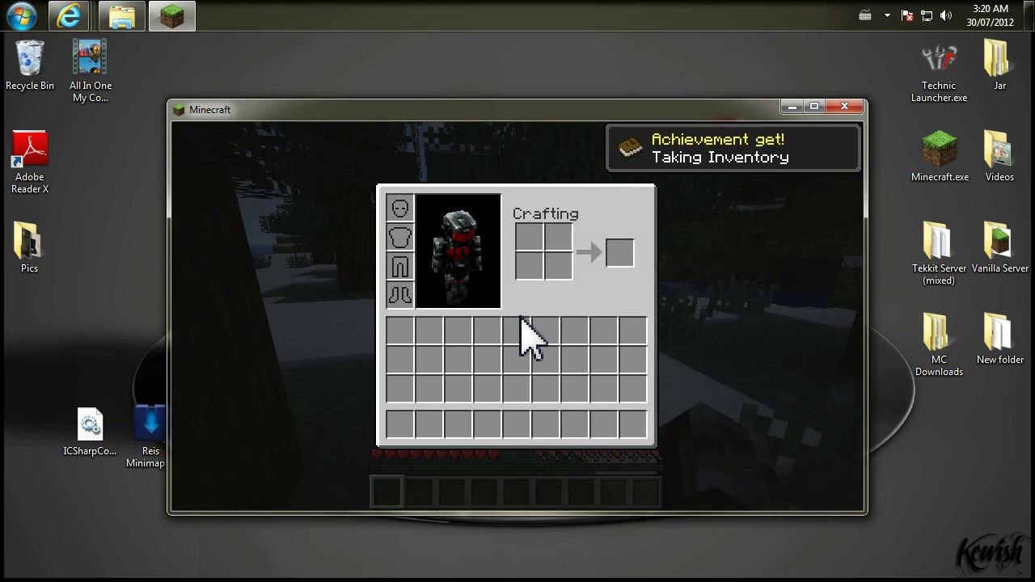
key("e")
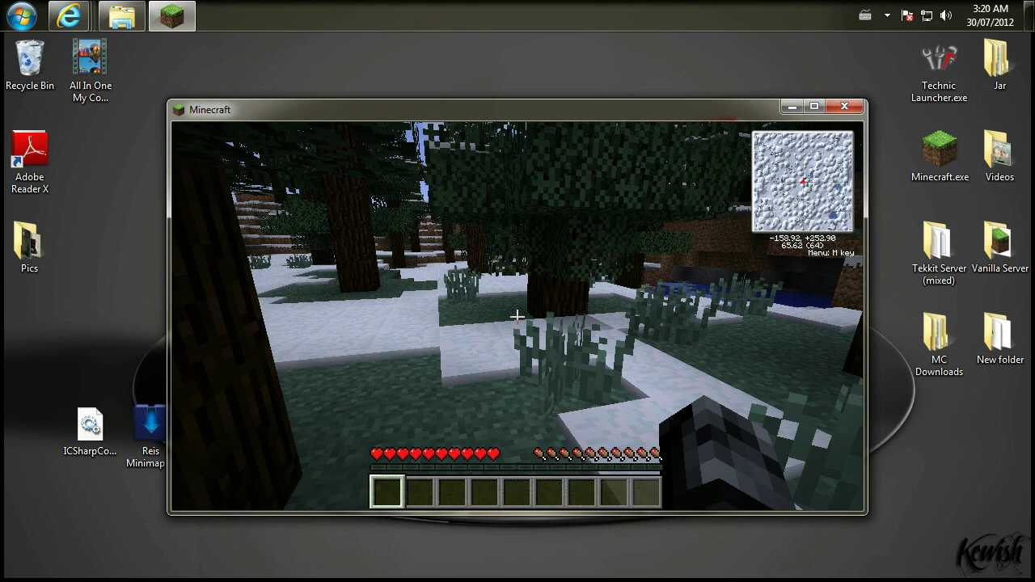
key("Escape")
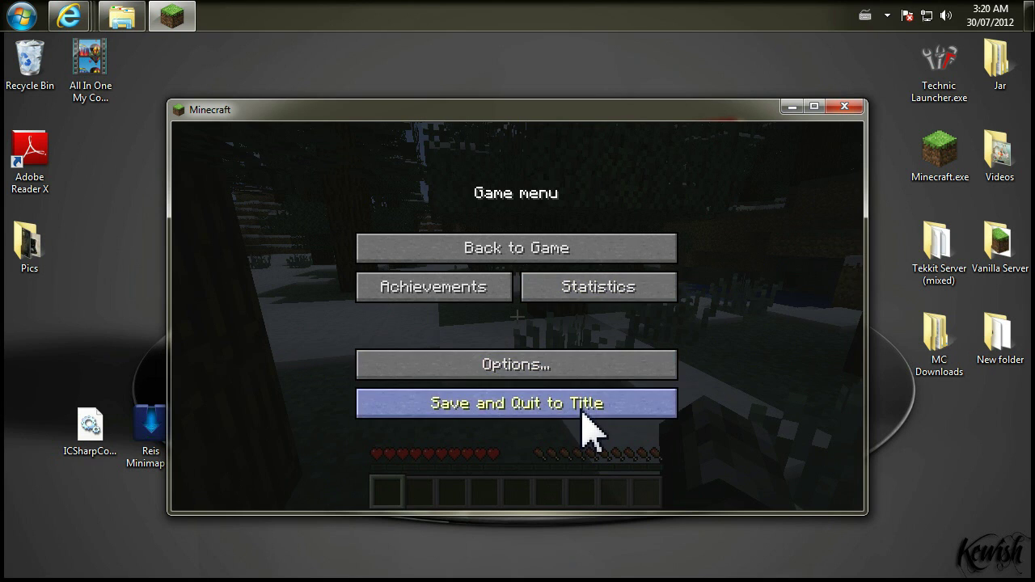
left_click(579, 409)
left_click(844, 107)
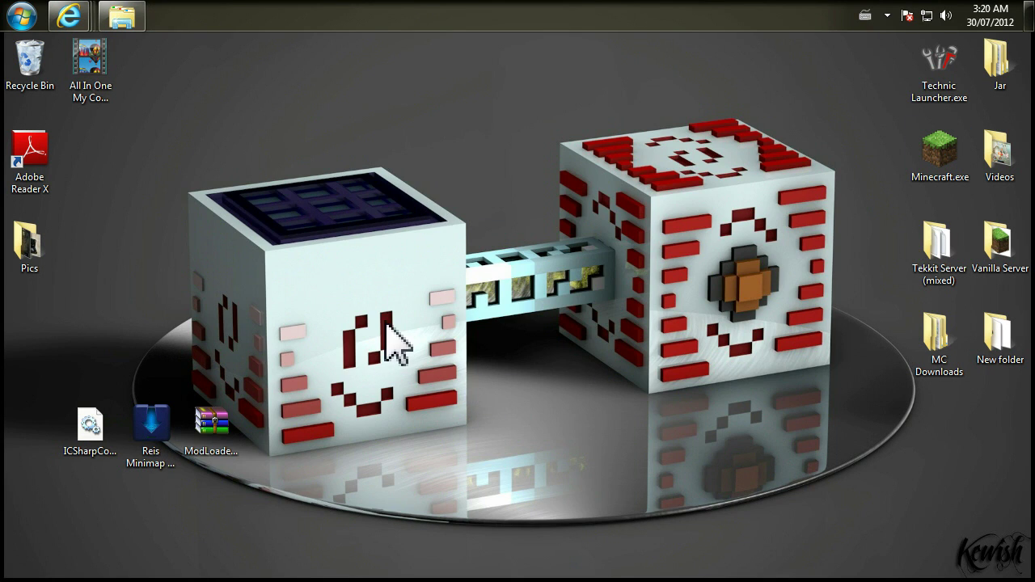
Step: Open the Roaming app-data folder with a %appdata% search and enter .minecraft
key("super")
type("%appdata%")
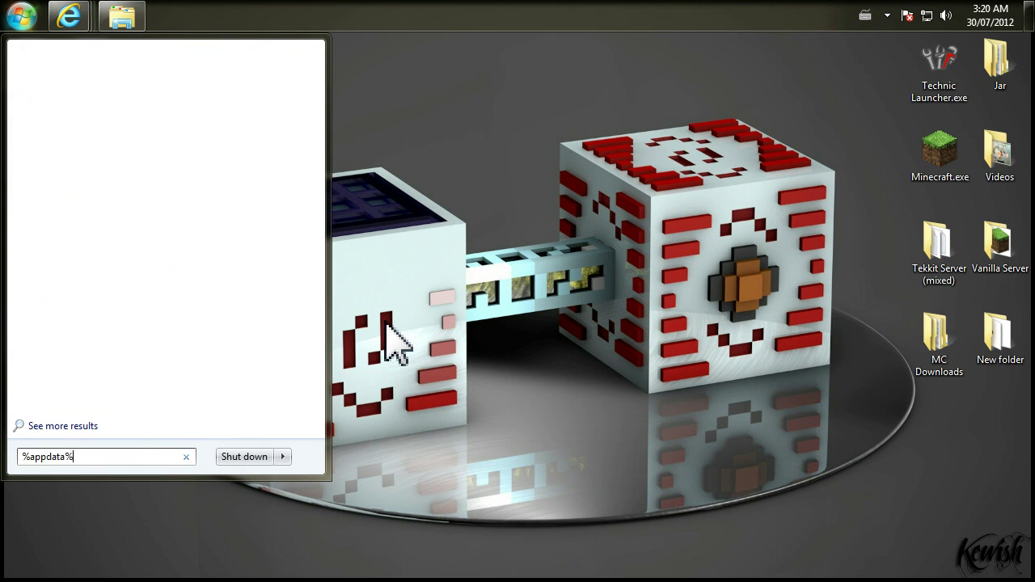
key("Return")
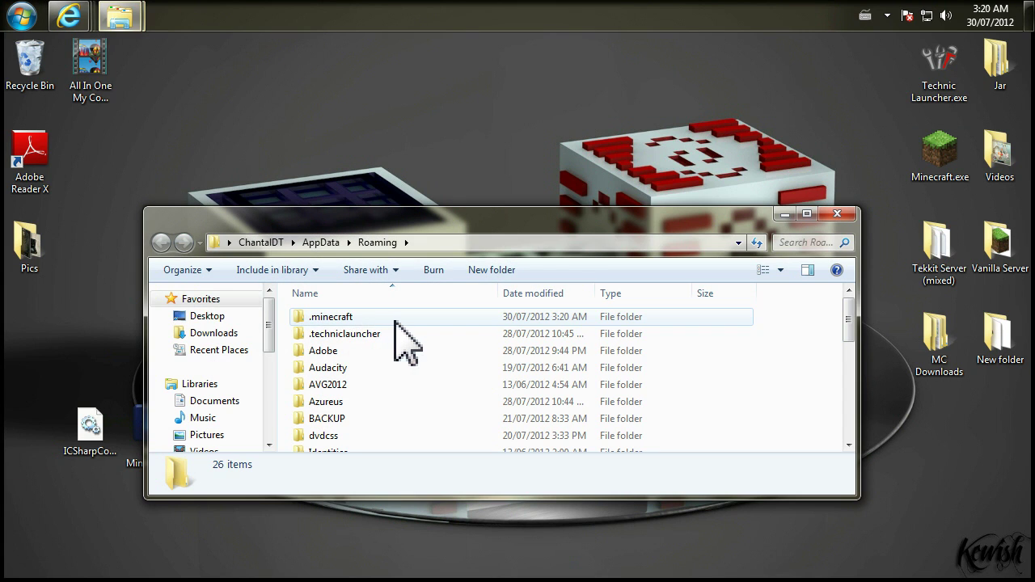
left_click(388, 372)
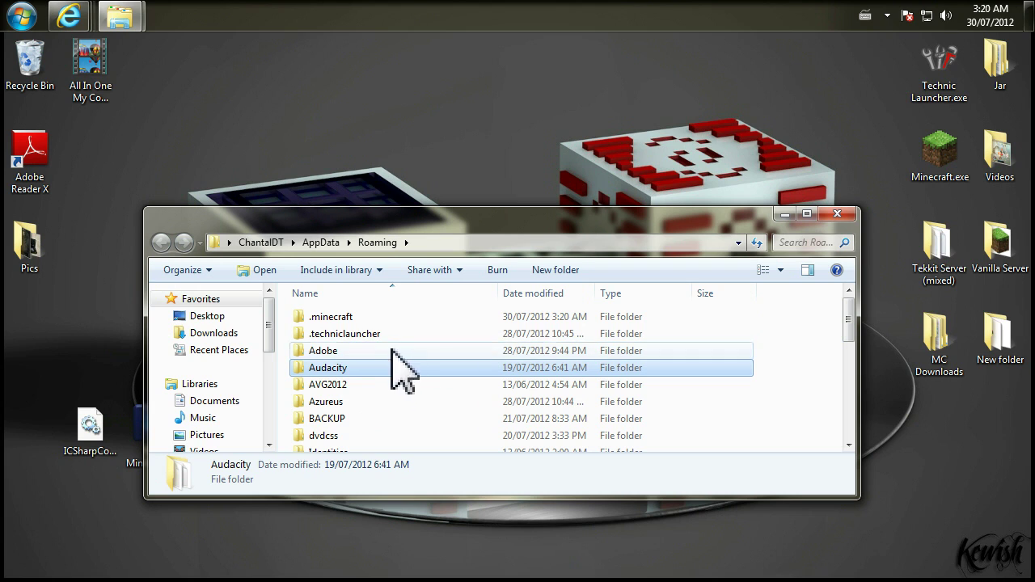
double_click(350, 317)
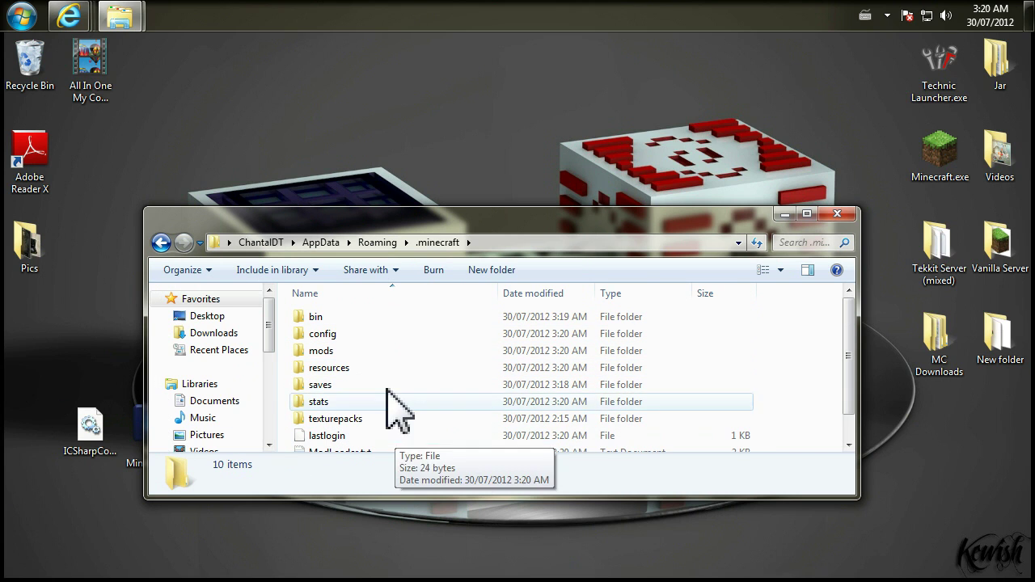
Step: Browse the .minecraft subfolders (mods, resources, config, stats), briefly entering mods and returning
left_click(356, 352)
left_click(368, 368)
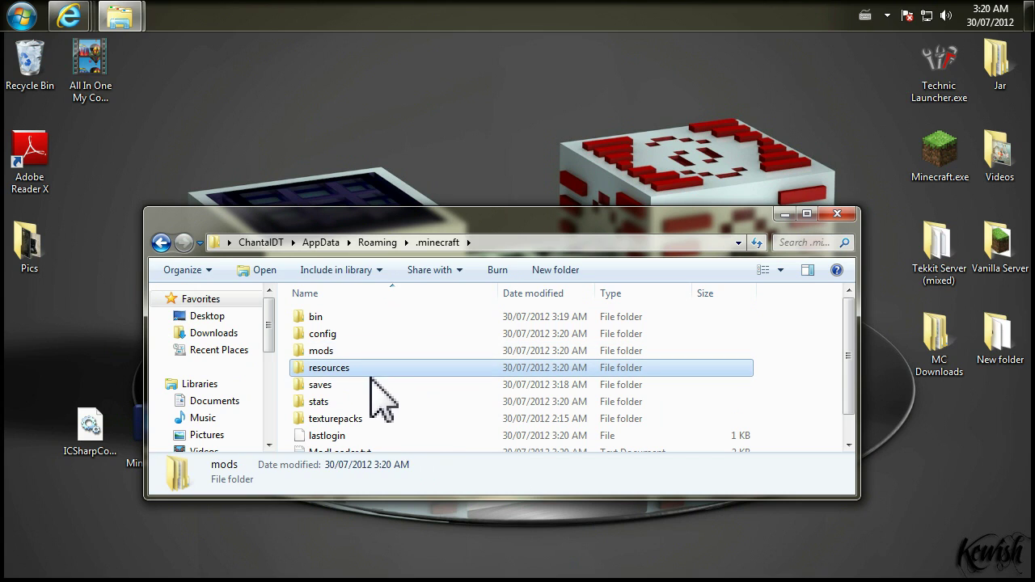
left_click(348, 350)
key("Up")
left_click(390, 401)
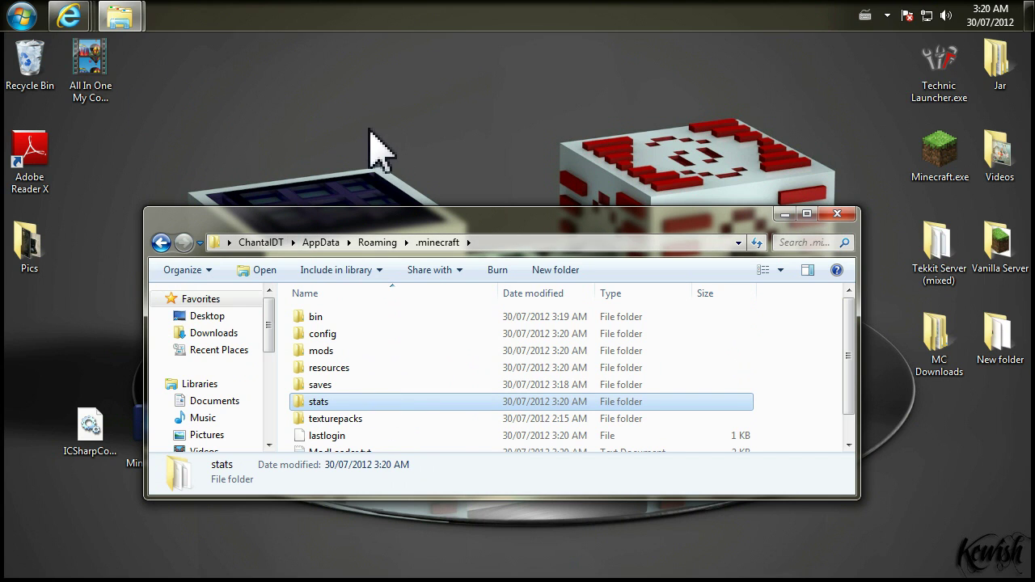
left_click_drag(113, 320, 30, 80)
left_click(415, 313)
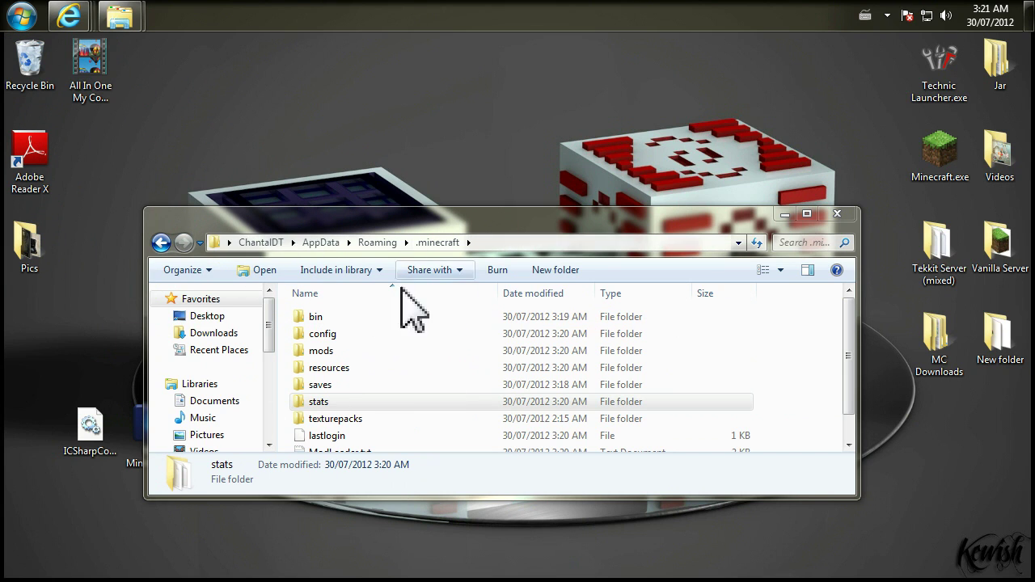
double_click(324, 350)
left_click(159, 243)
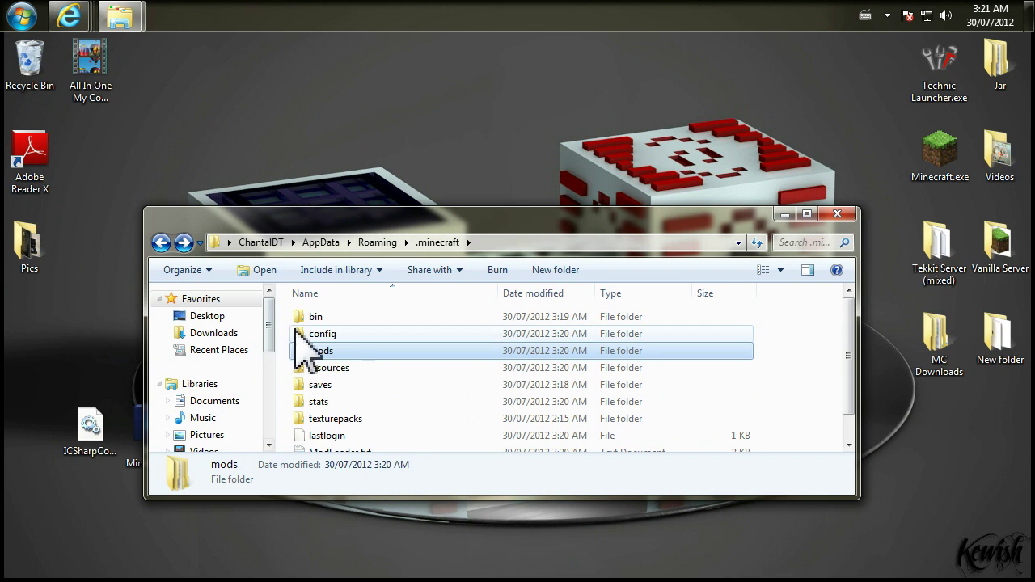
Step: Open the mods folder and select rei_minimap and [1.2.5]ReiMinimap_v3.0_04.zip, then deselect
left_click(341, 336)
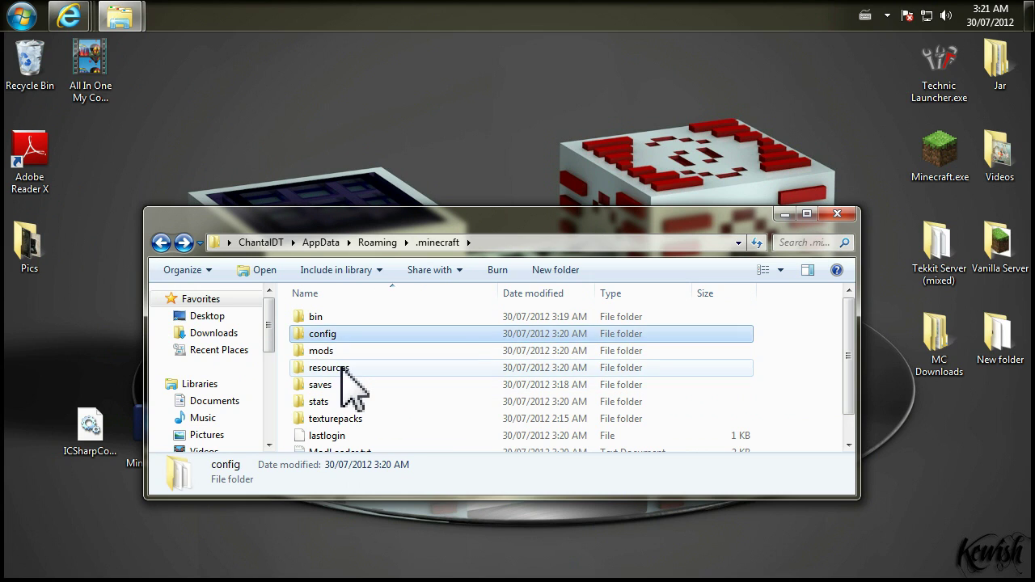
left_click(342, 367)
double_click(340, 353)
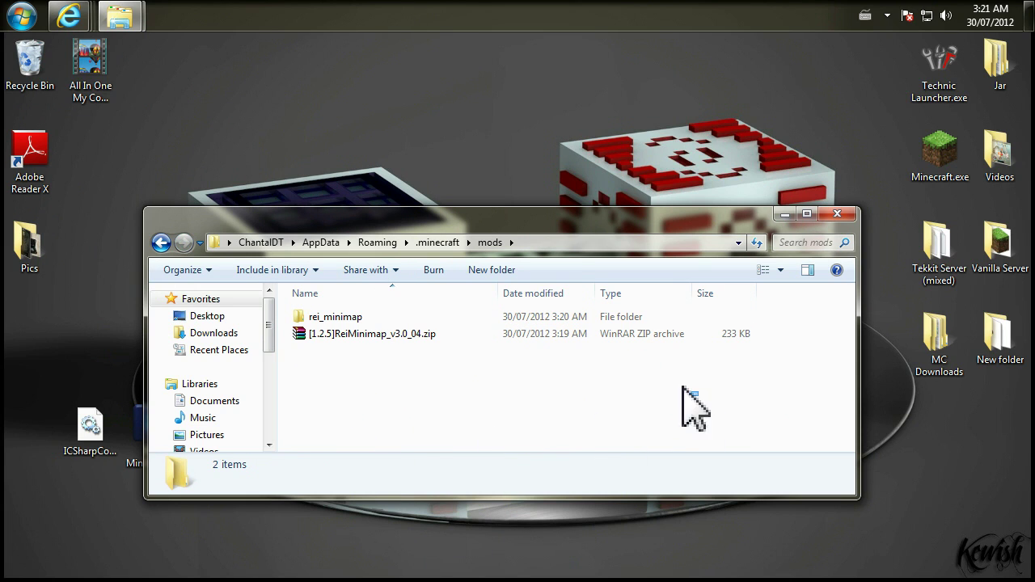
left_click_drag(683, 390, 356, 287)
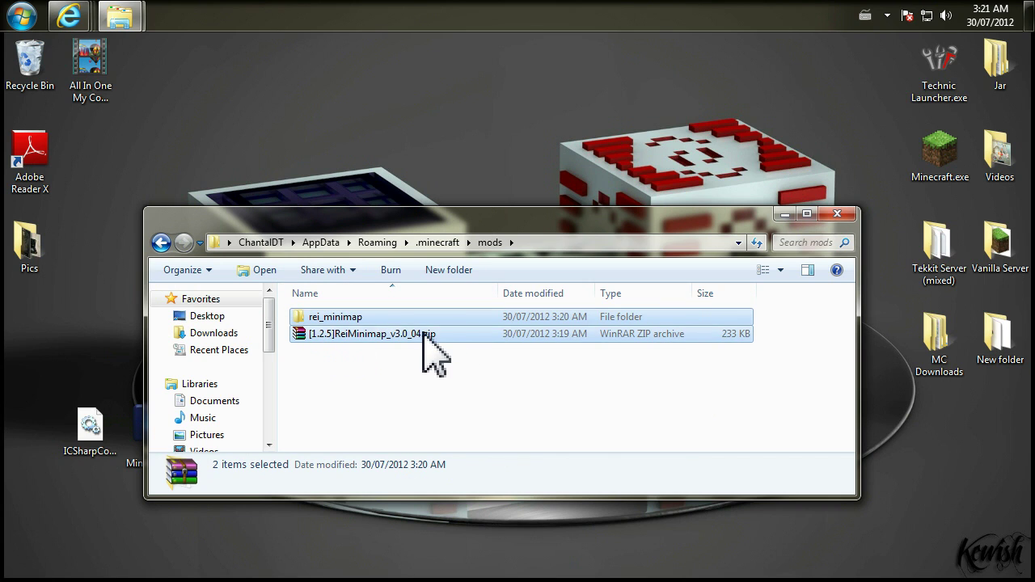
left_click_drag(673, 419, 261, 272)
left_click(332, 400)
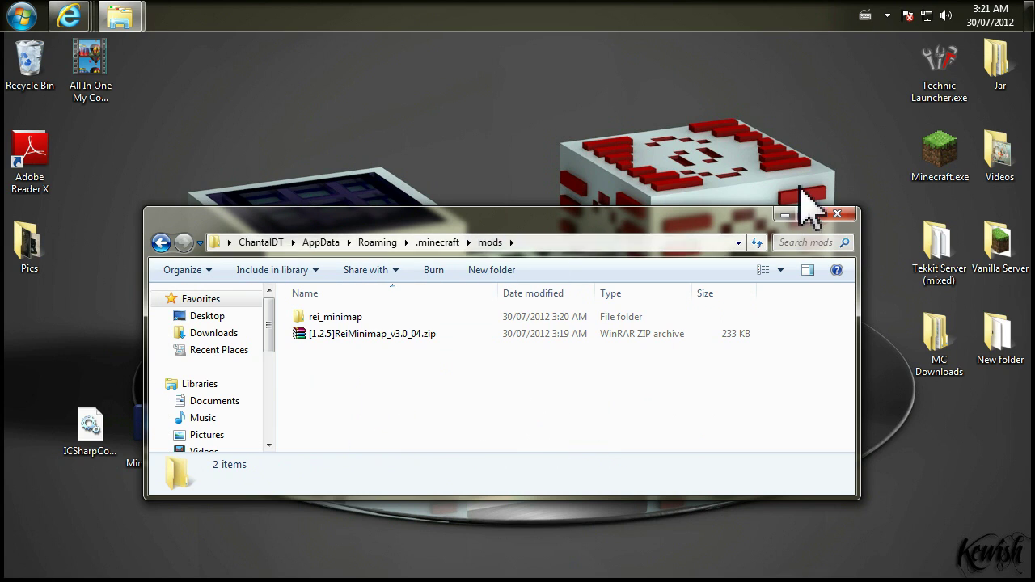
Step: Close the .minecraft\mods Explorer window, revealing the Reis Minimap and ModLoader desktop icons
left_click(839, 214)
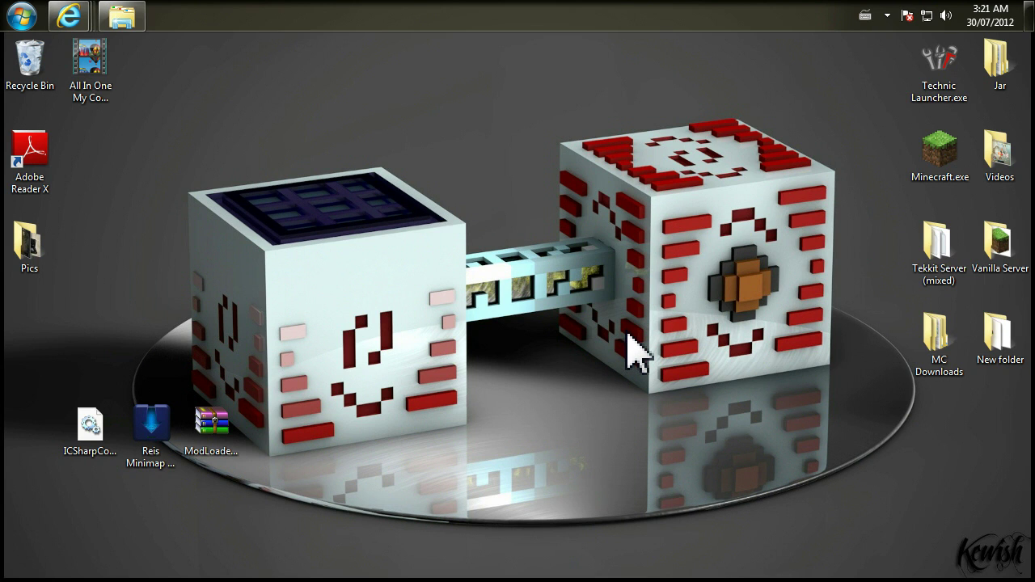